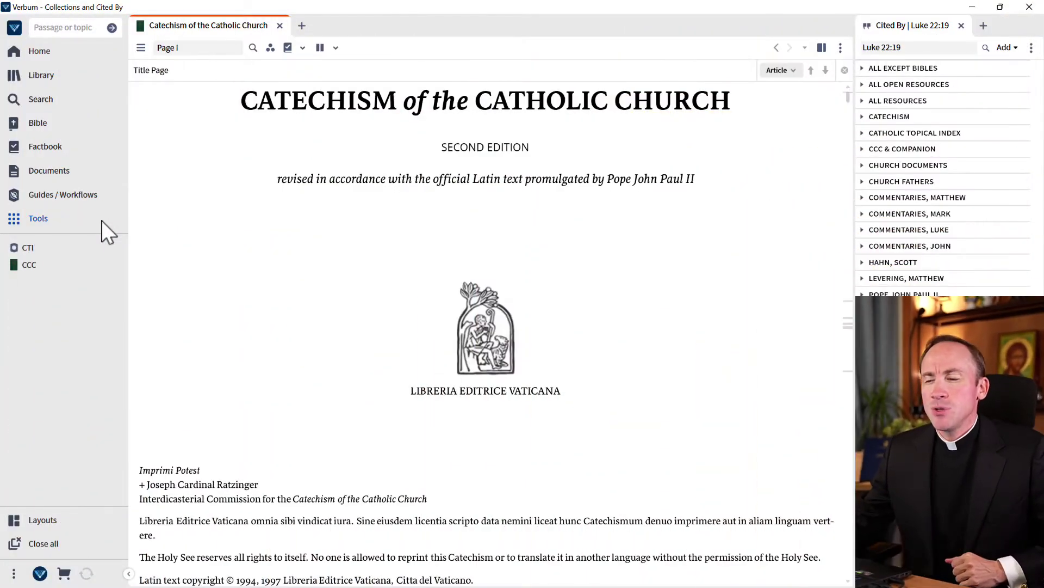
Show the Tools list, which includes Collections and Cited By, beside the open Catechism.
{"action": "left_click", "coordinate": [101, 220]}
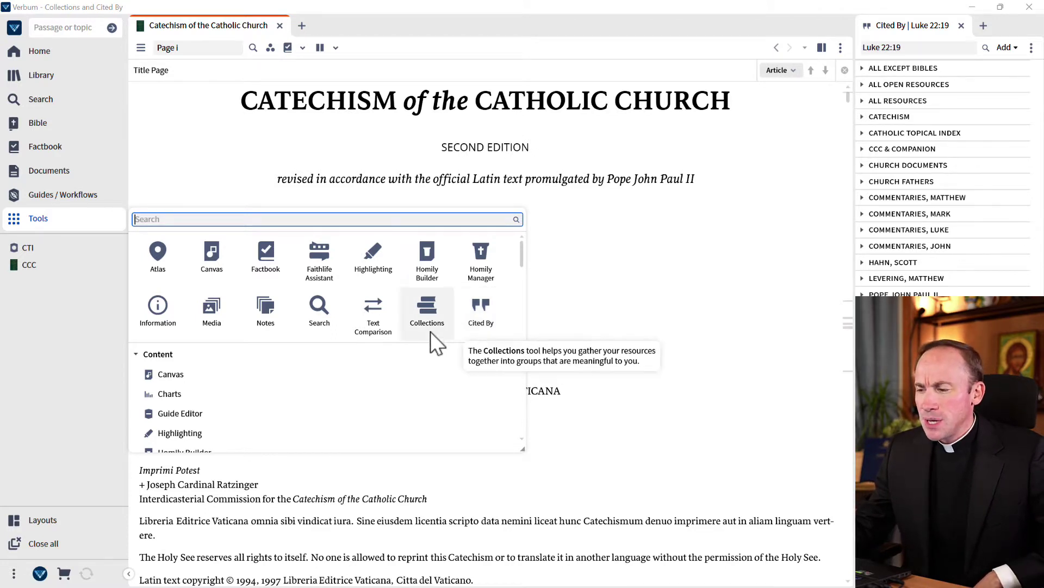
Scroll the Tools list past Cited By and Collections, then dismiss it to return to the Catechism.
{"action": "scroll", "coordinate": [445, 335], "scroll_direction": "down", "scroll_amount": 10}
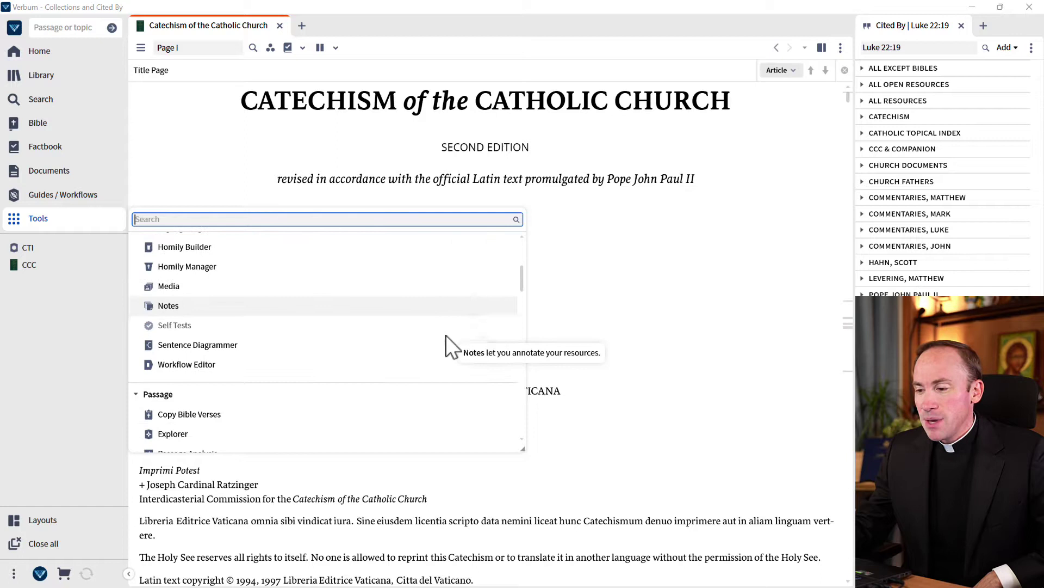
{"action": "scroll", "coordinate": [445, 347], "scroll_direction": "down", "scroll_amount": 3}
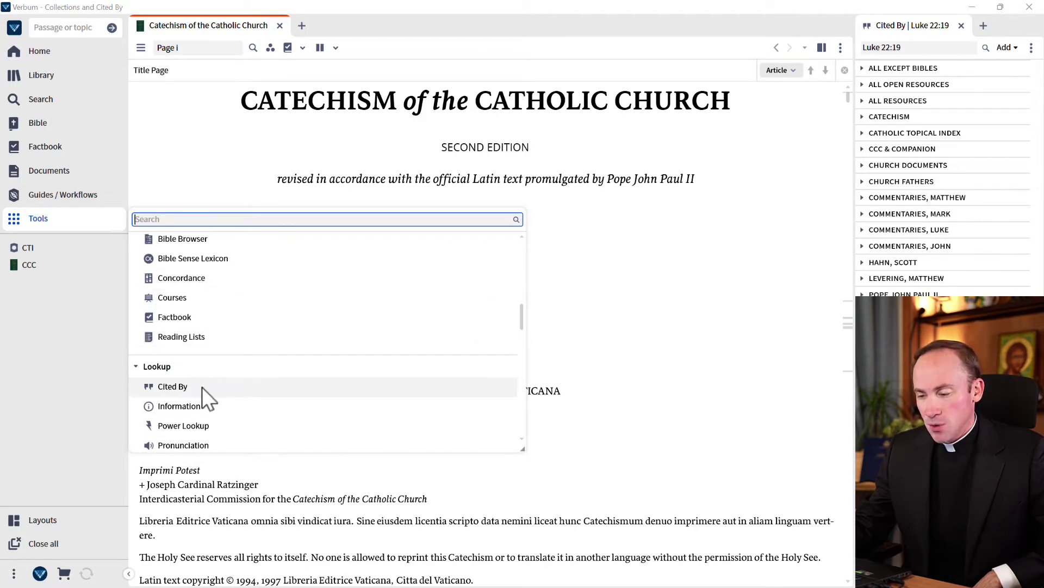
{"action": "scroll", "coordinate": [204, 389], "scroll_direction": "down", "scroll_amount": 1}
{"action": "scroll", "coordinate": [205, 387], "scroll_direction": "down", "scroll_amount": 2}
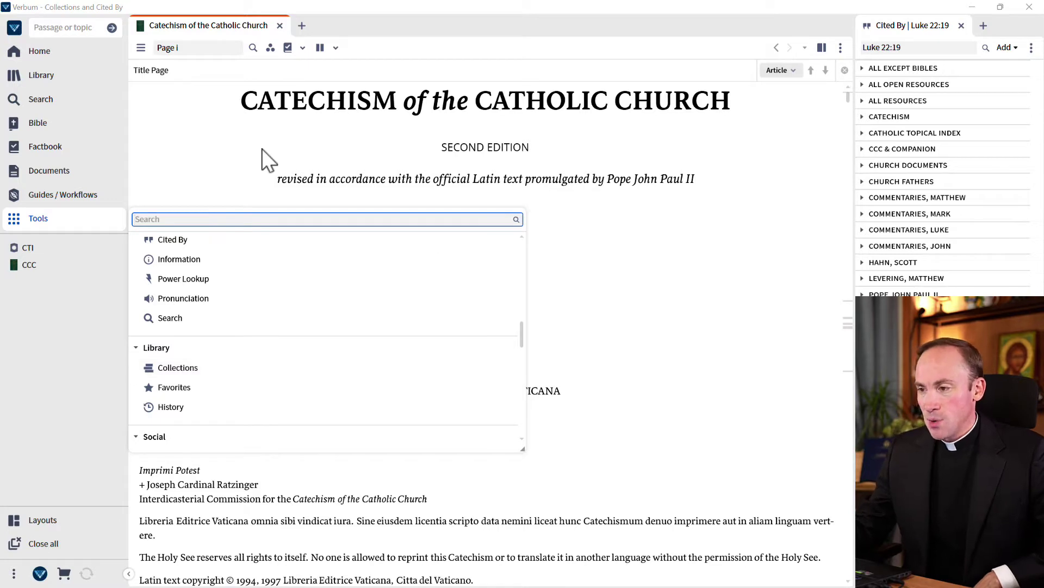
{"action": "left_click", "coordinate": [277, 143]}
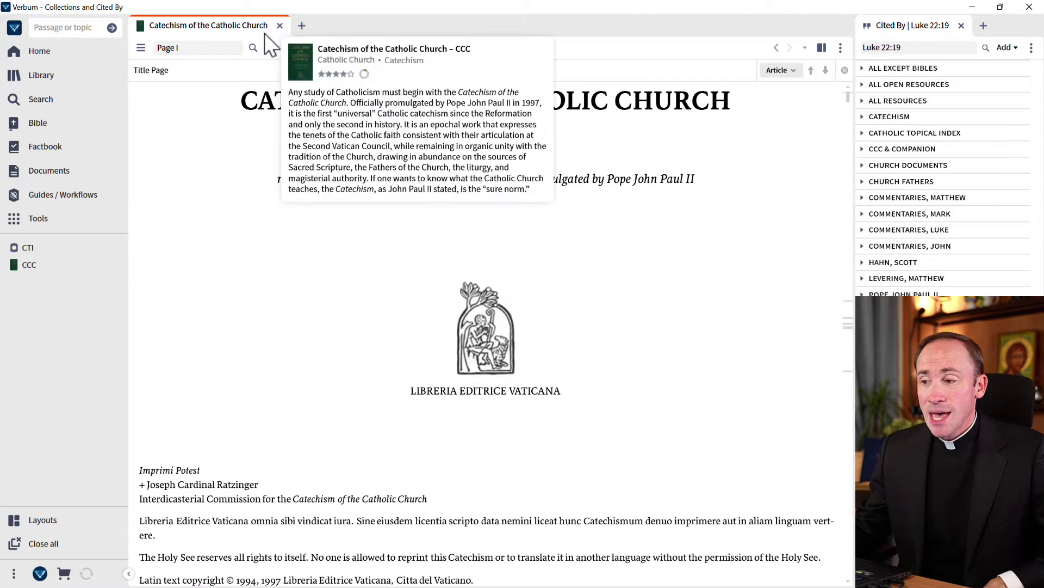
Search the Catechism for 'memorial' (29 hits) and jump to the next highlighted match.
{"action": "left_click", "coordinate": [256, 48]}
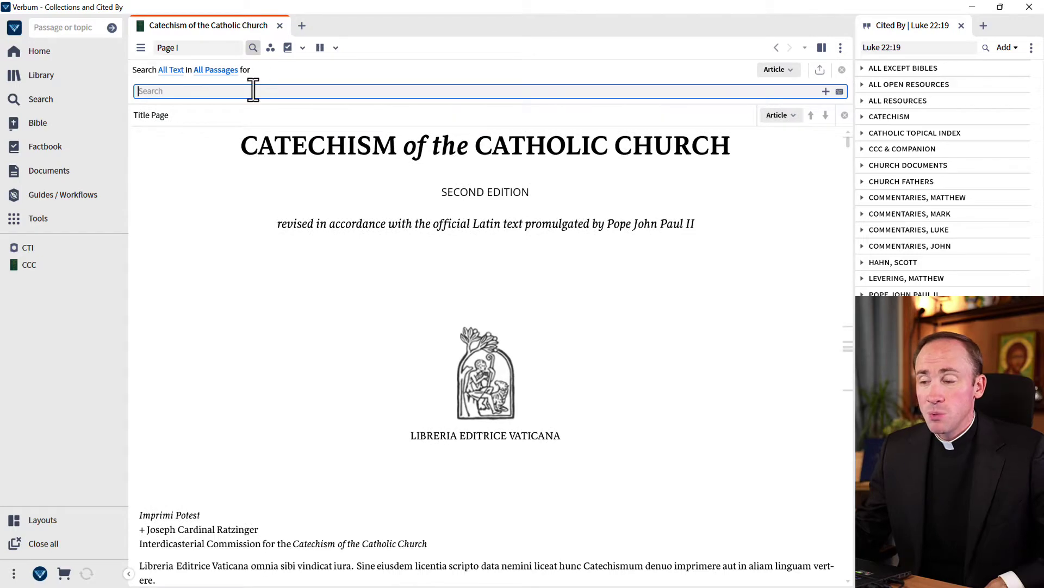
{"action": "type", "text": "memorial"}
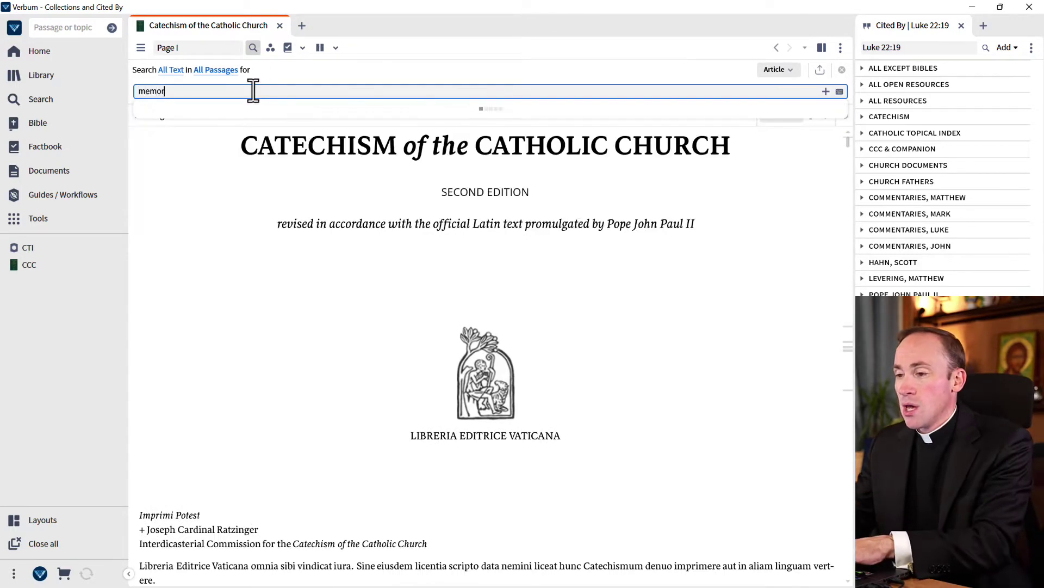
{"action": "key", "text": "Return"}
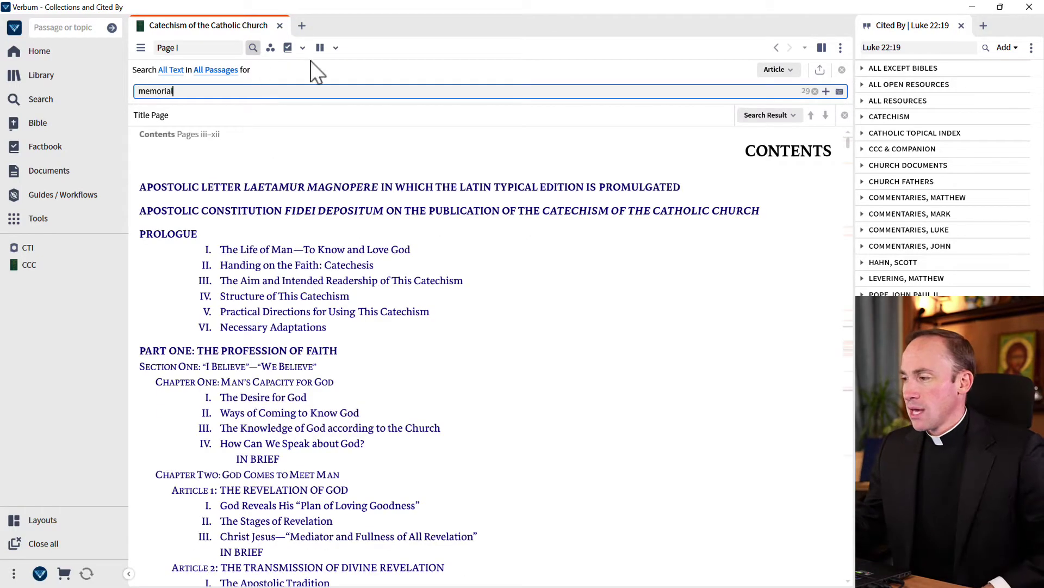
{"action": "left_click", "coordinate": [824, 116]}
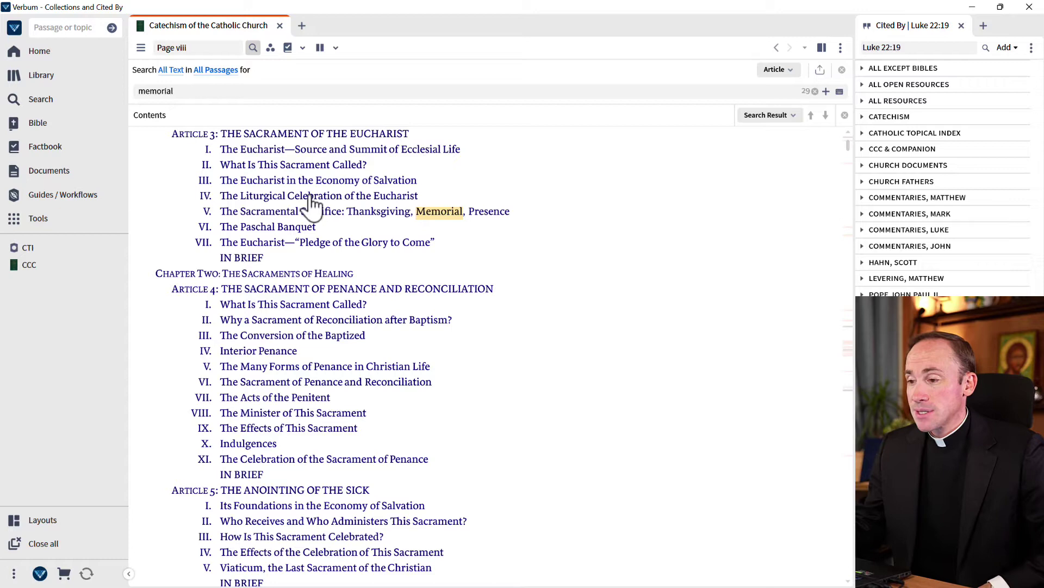
{"action": "mouse_move", "coordinate": [407, 136]}
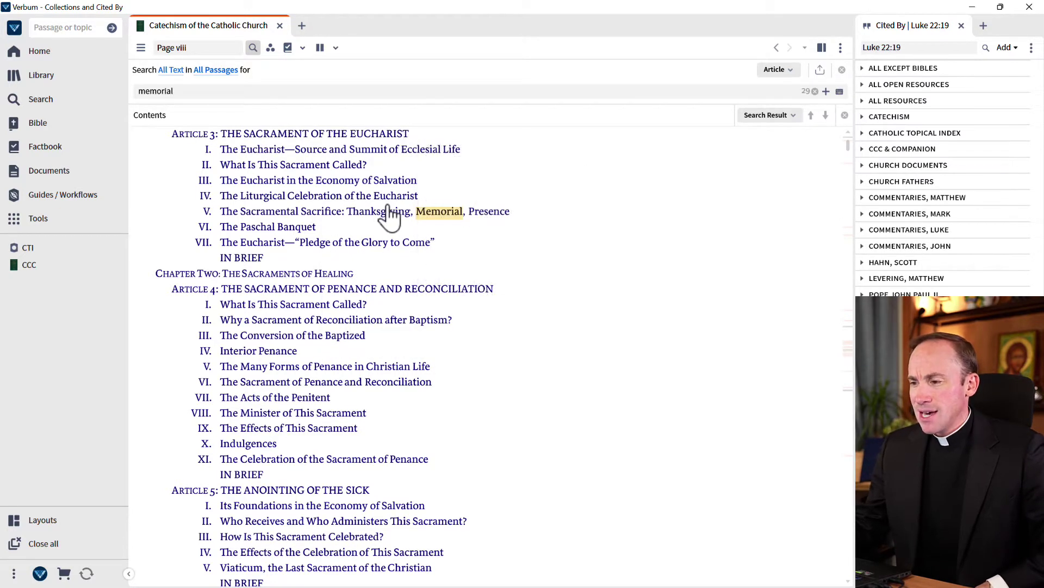
Open section V, The Sacramental Sacrifice, in a new tab and scroll down to CCC 1361–1366.
{"action": "left_click", "coordinate": [434, 222]}
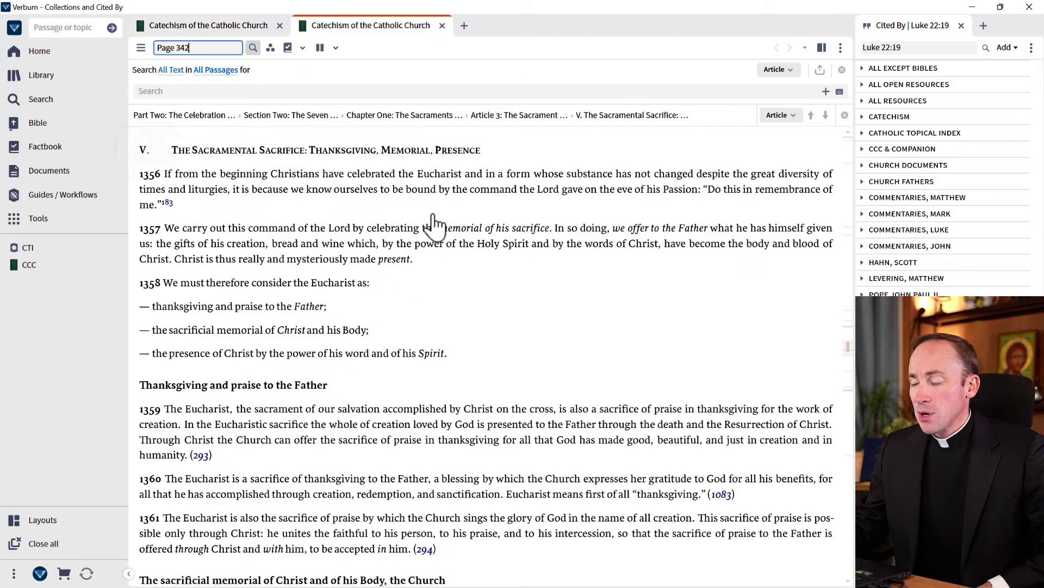
{"action": "scroll", "coordinate": [433, 217], "scroll_direction": "down", "scroll_amount": 7}
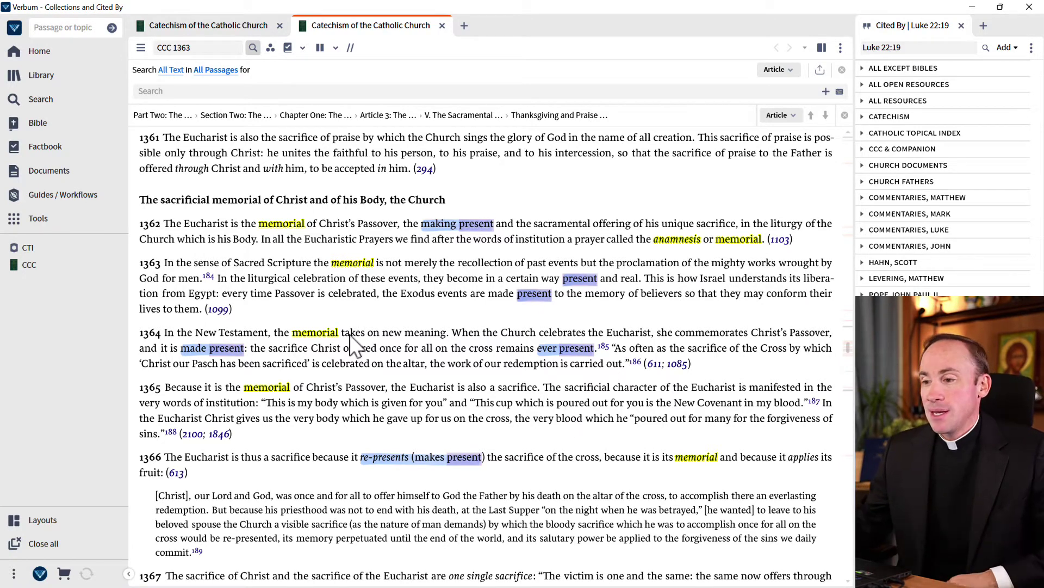
Start a Books search scoped to Church Documents with the query Eucharist "makes present".
{"action": "left_click", "coordinate": [44, 100]}
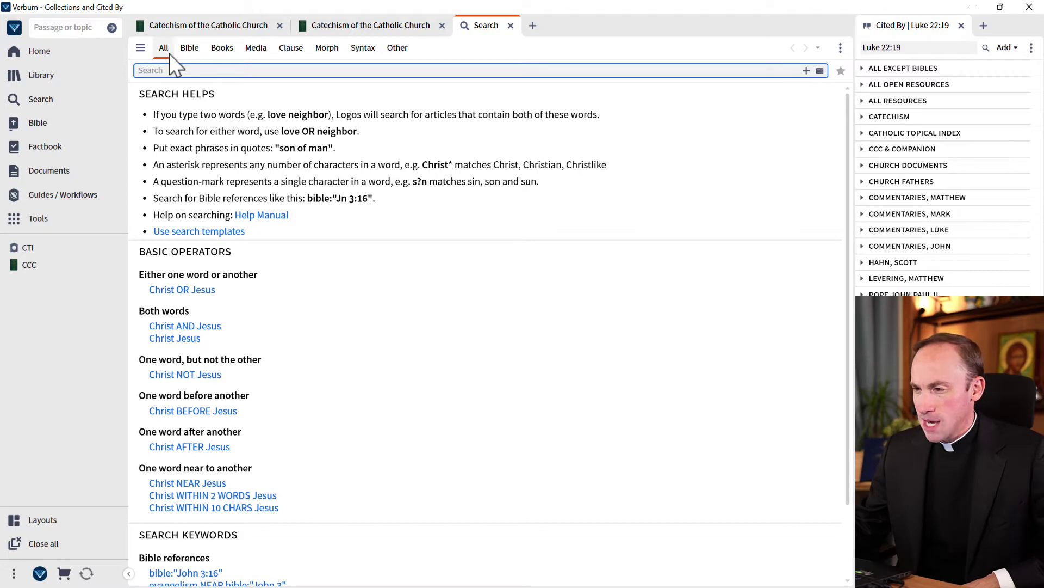
{"action": "left_click", "coordinate": [222, 48]}
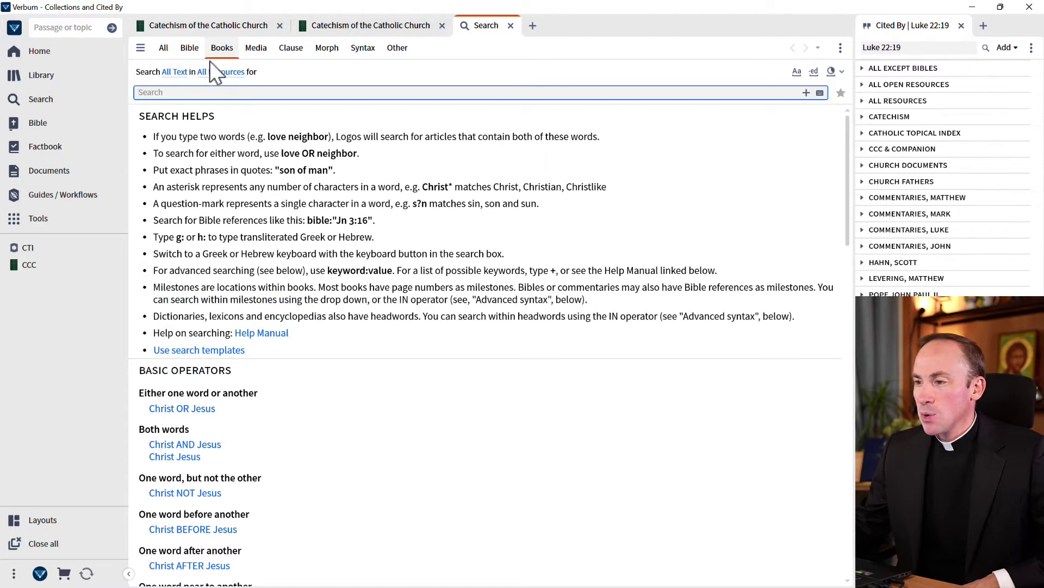
{"action": "left_click", "coordinate": [217, 73]}
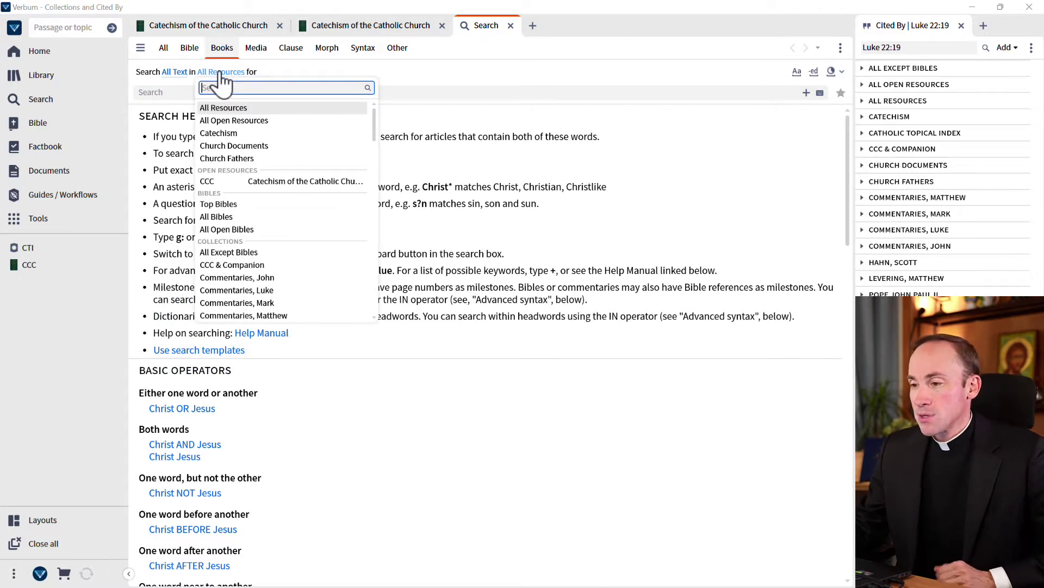
{"action": "left_click", "coordinate": [281, 145]}
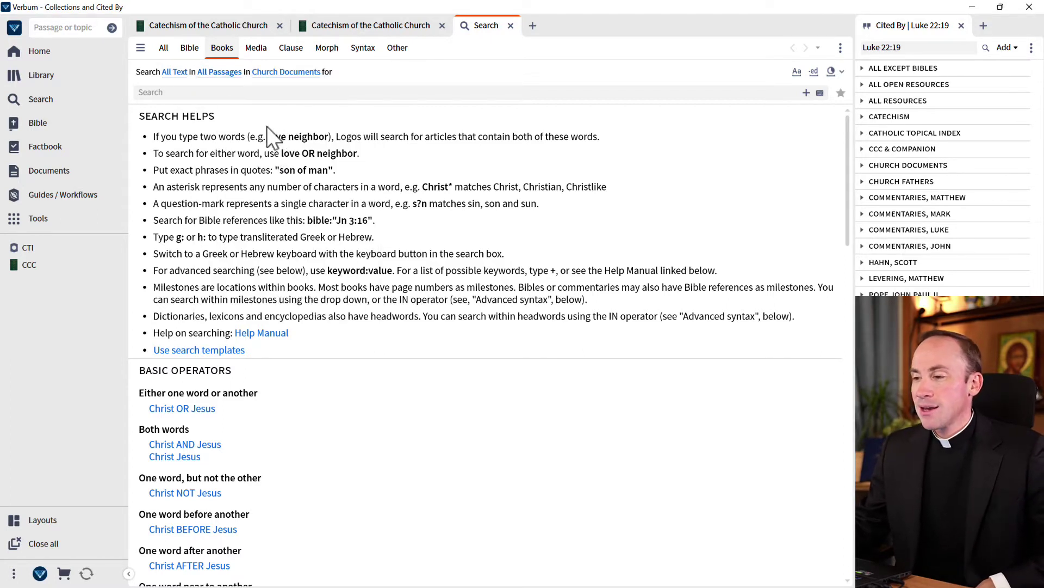
{"action": "left_click", "coordinate": [259, 92]}
{"action": "type", "text": "Euch"}
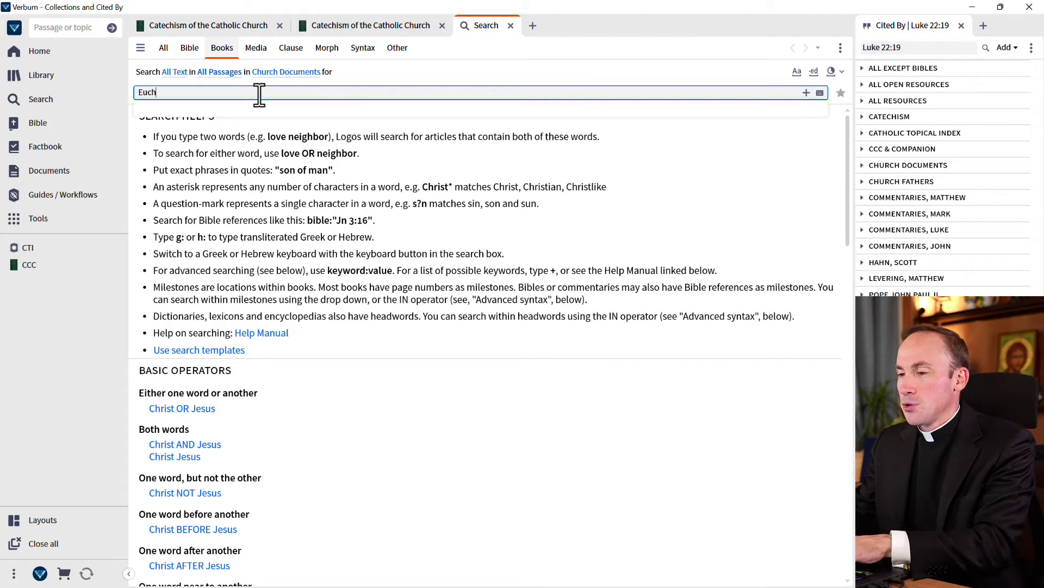
{"action": "type", "text": "arist \"m"}
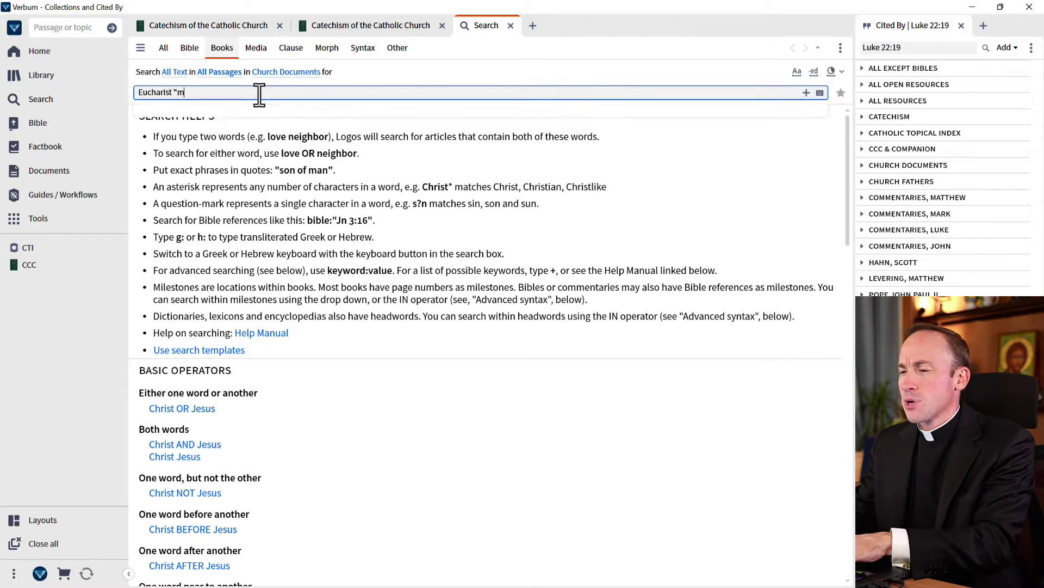
{"action": "type", "text": "akes present"}
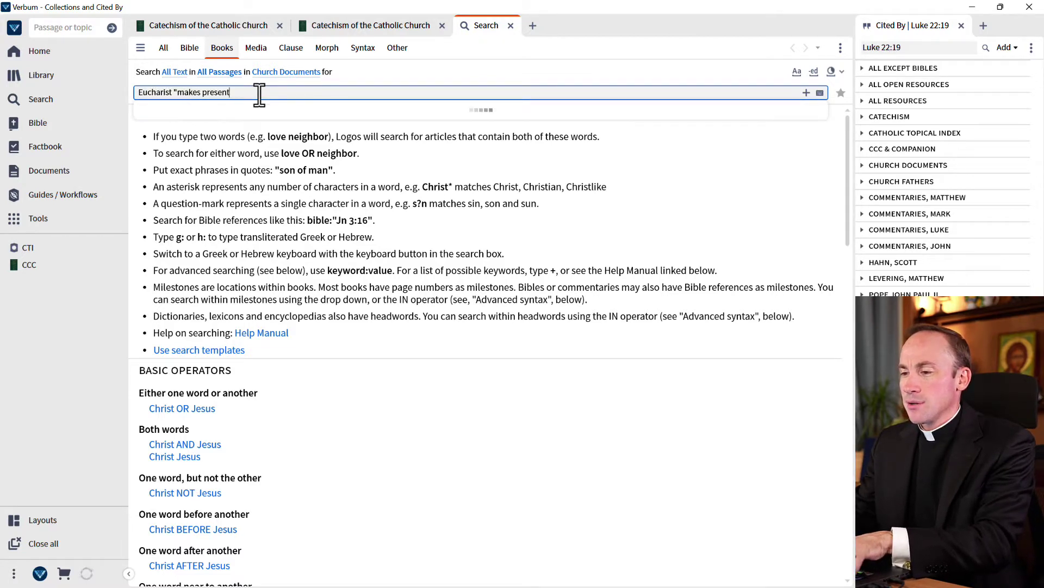
{"action": "type", "text": "\""}
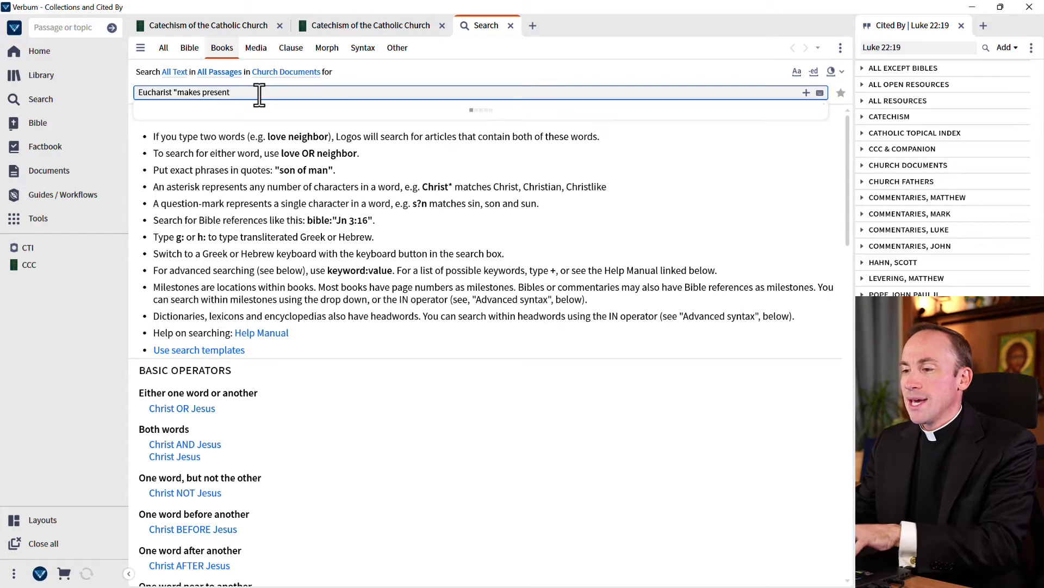
Run the search, group by resource, and open Sacramentum Caritatis 14, The Eucharist, Causal Principle of the Church.
{"action": "key", "text": "Return"}
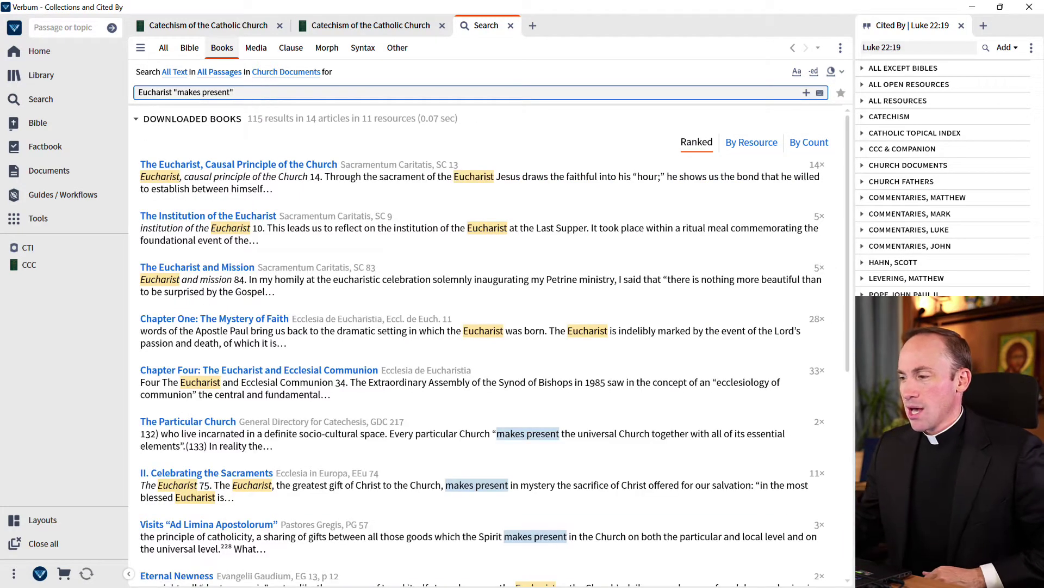
{"action": "left_click", "coordinate": [760, 144]}
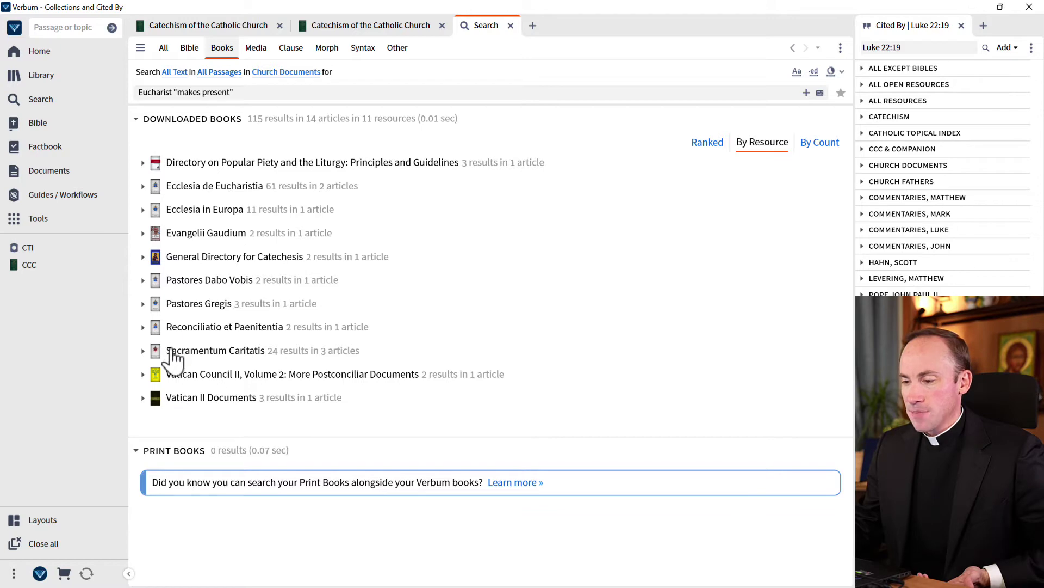
{"action": "left_click", "coordinate": [143, 350]}
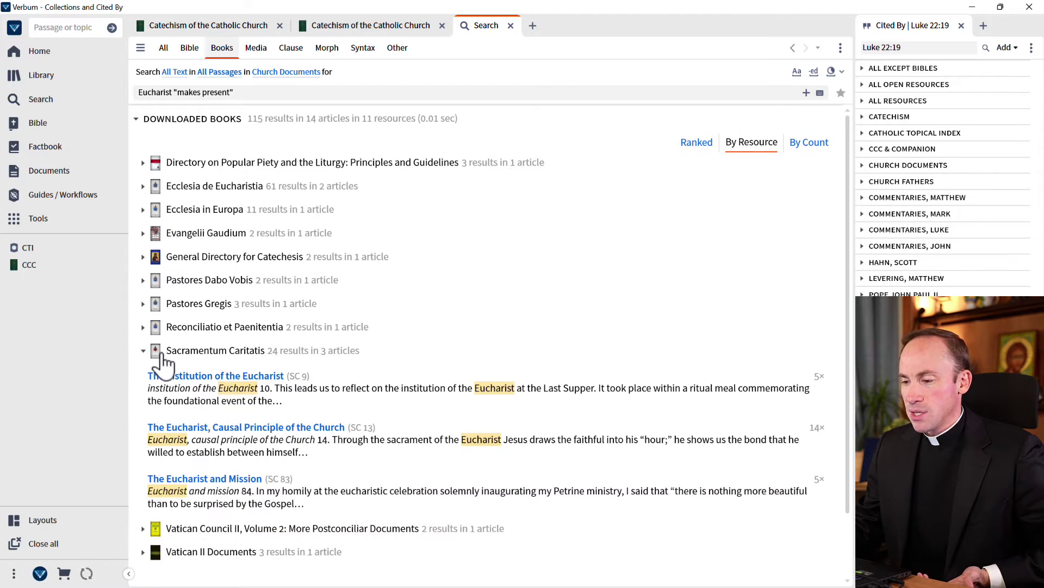
{"action": "left_click", "coordinate": [196, 438]}
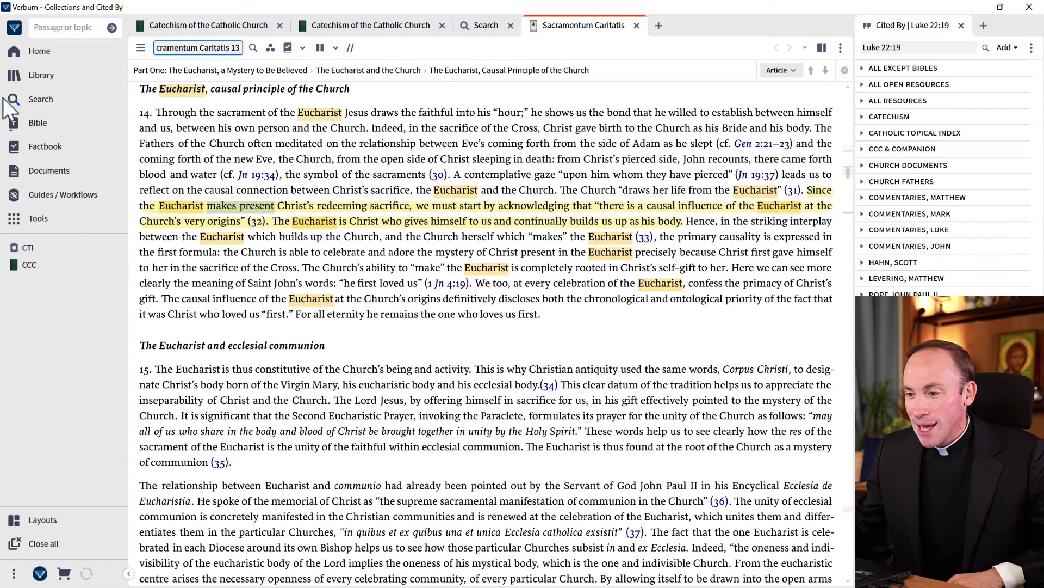
Create a new collection named Aquinas with the rule 'Aquinas', matching 60 resources.
{"action": "left_click", "coordinate": [50, 220]}
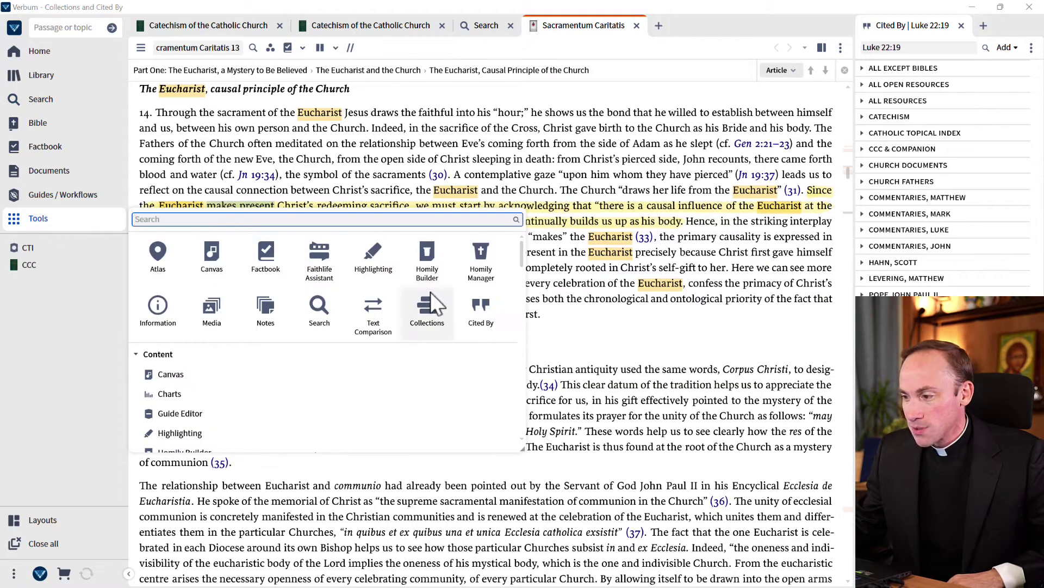
{"action": "left_click", "coordinate": [429, 307]}
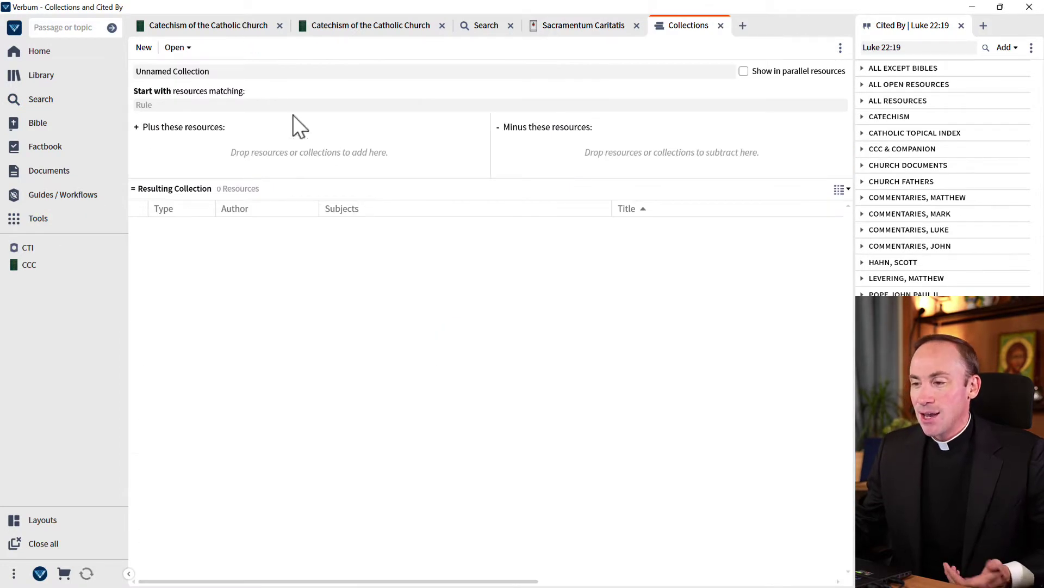
{"action": "left_click", "coordinate": [237, 71]}
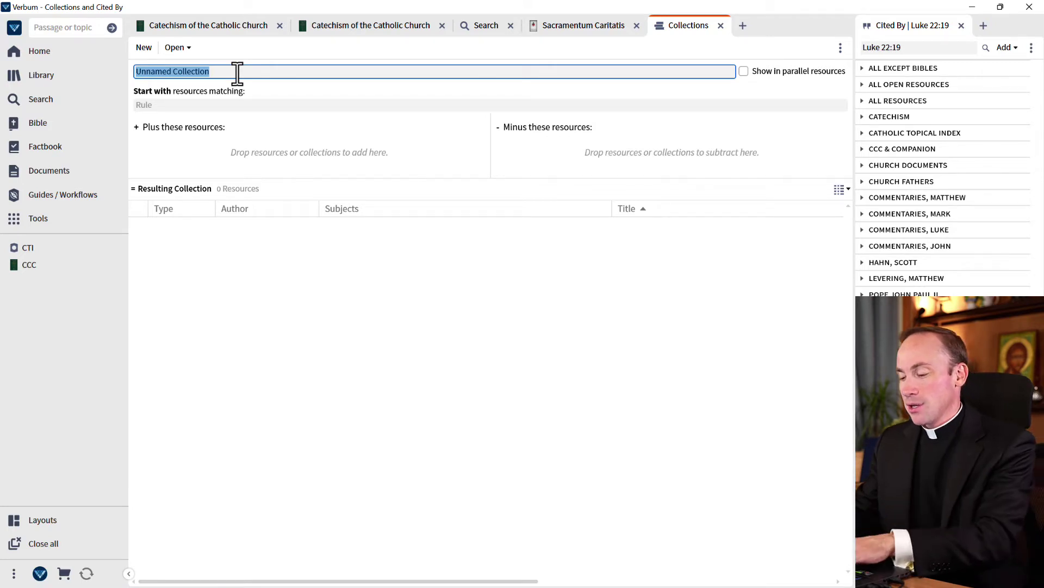
{"action": "type", "text": "Aquinas"}
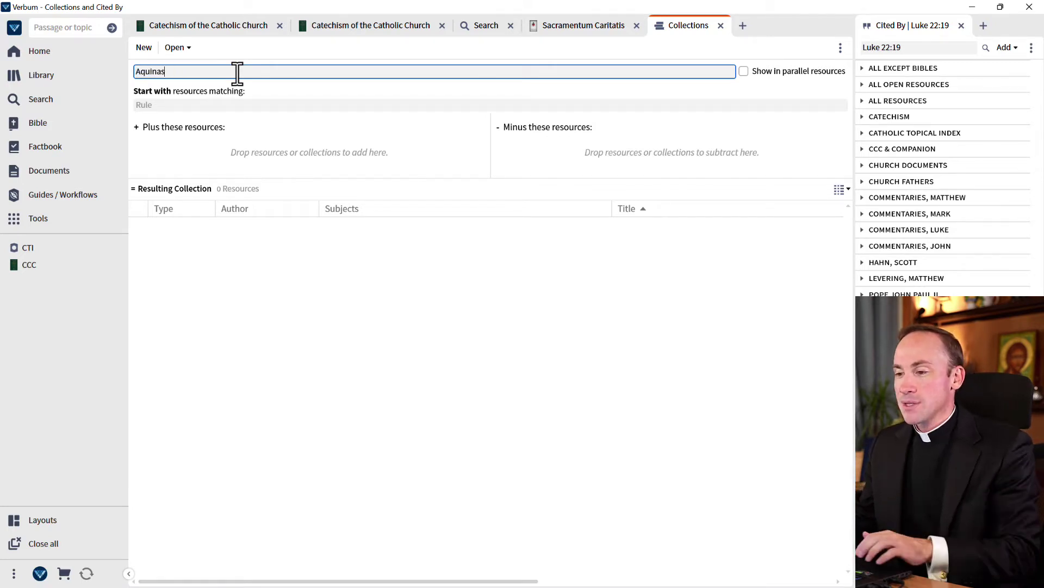
{"action": "left_click", "coordinate": [233, 107]}
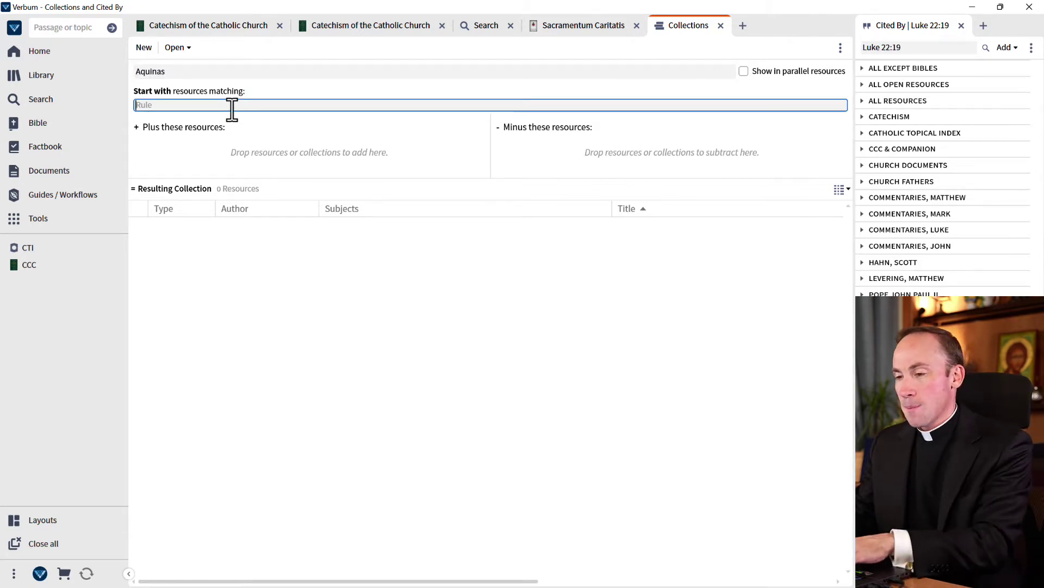
{"action": "type", "text": "A"}
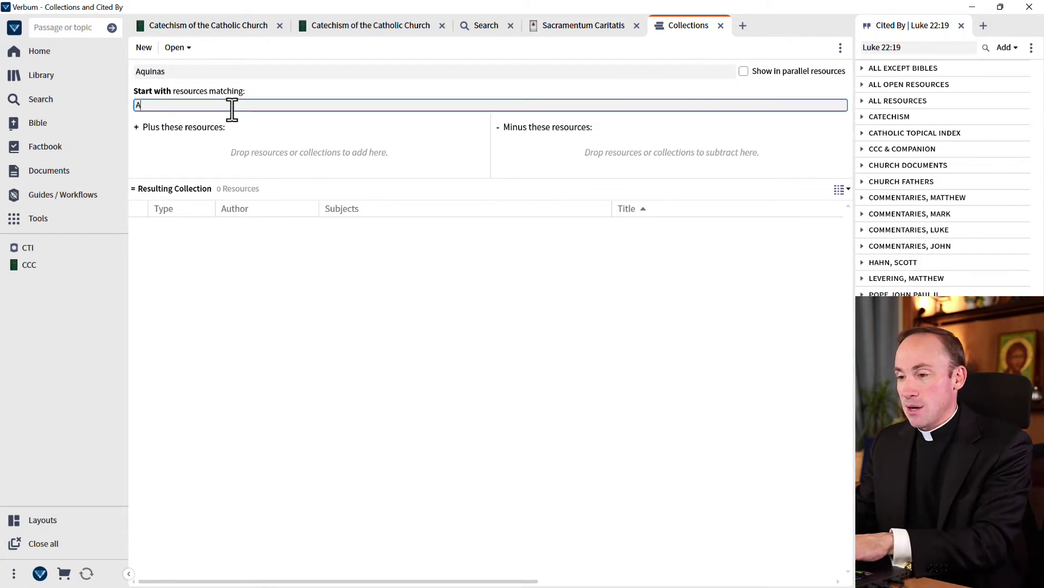
{"action": "type", "text": "quinas"}
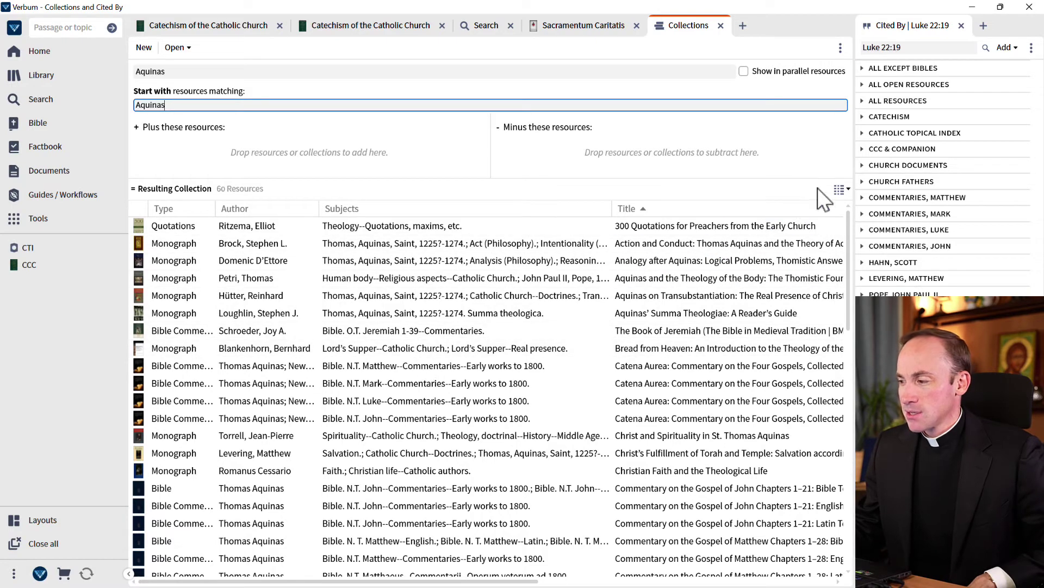
Switch the collection results through Cover and Tile views, ending on the Details table.
{"action": "left_click", "coordinate": [843, 188]}
{"action": "left_click", "coordinate": [853, 200]}
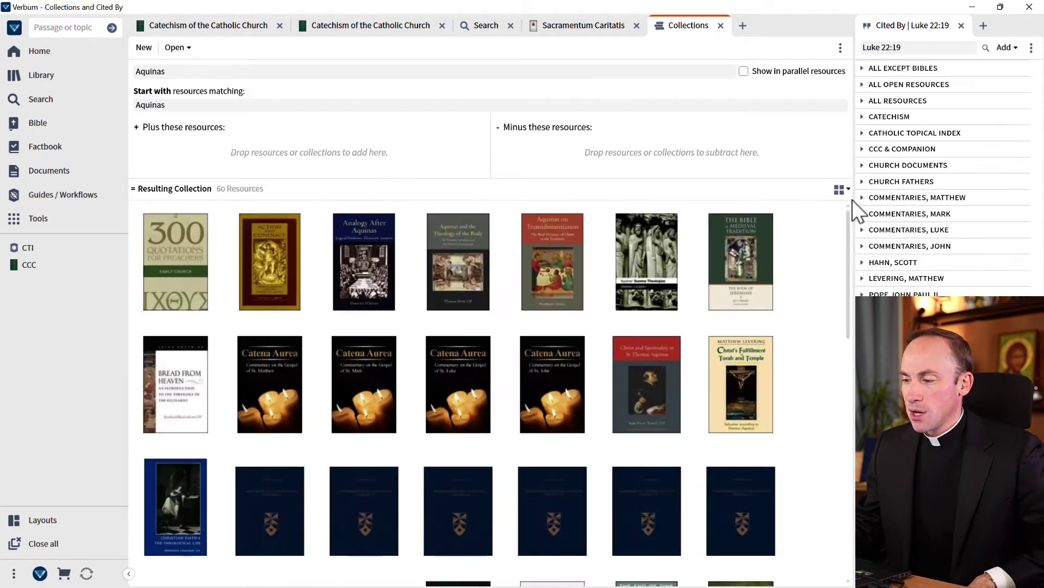
{"action": "left_click", "coordinate": [841, 188]}
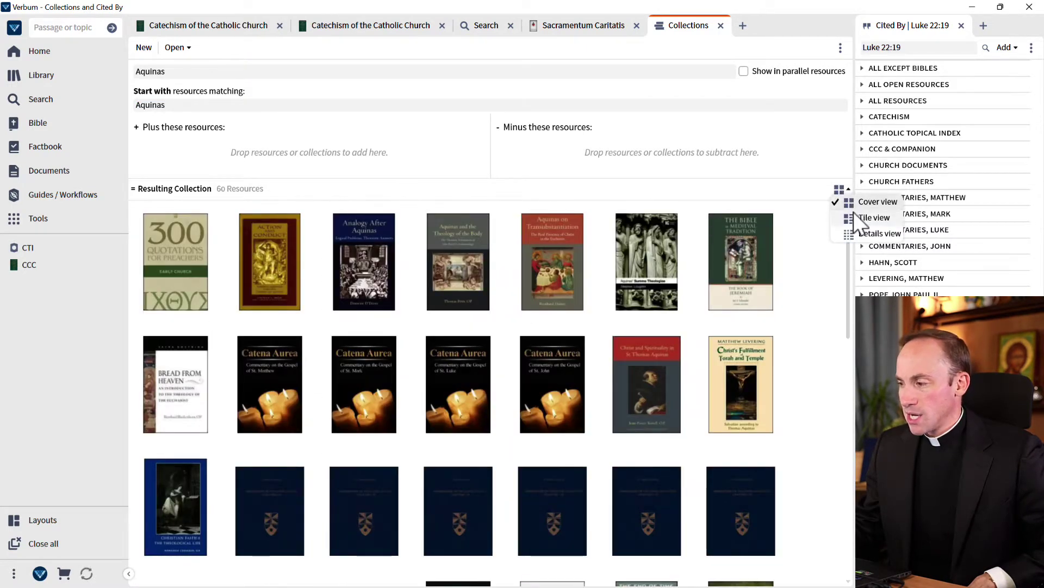
{"action": "left_click", "coordinate": [859, 216]}
{"action": "left_click", "coordinate": [838, 190]}
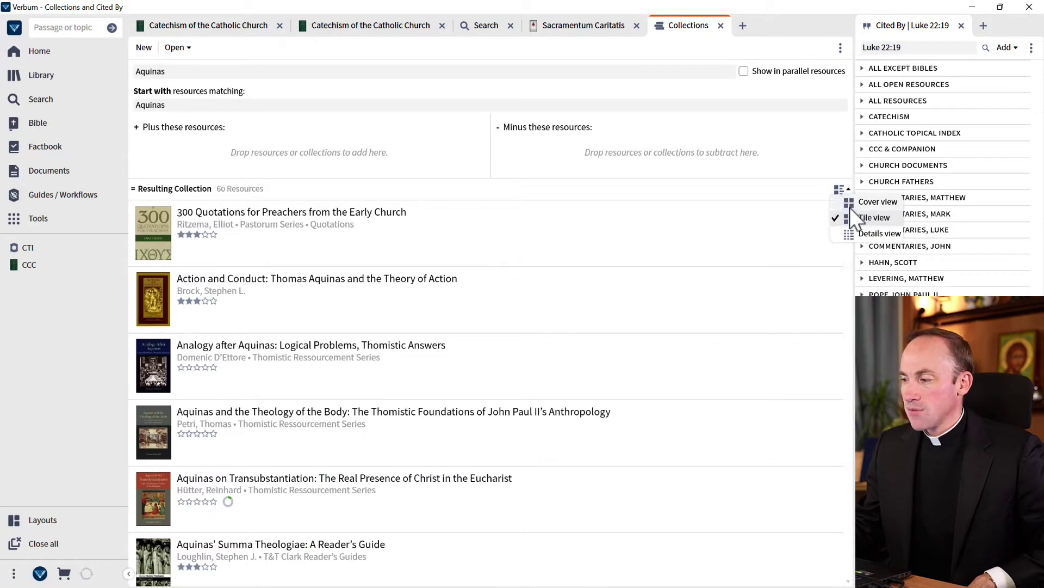
{"action": "left_click", "coordinate": [860, 236]}
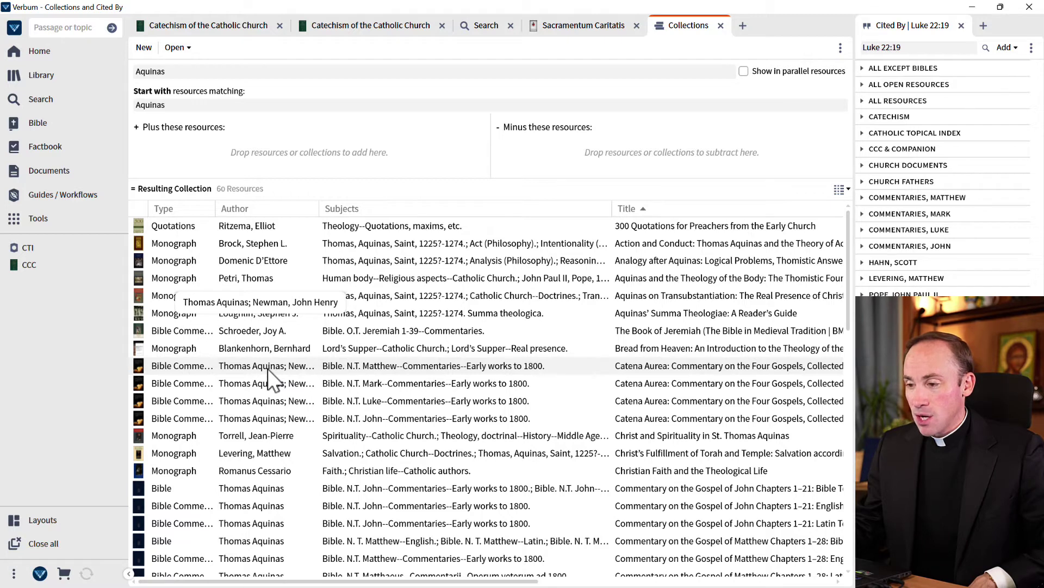
Sort the table by Author, then by Title, and move the Title column before Subjects.
{"action": "left_click", "coordinate": [260, 212]}
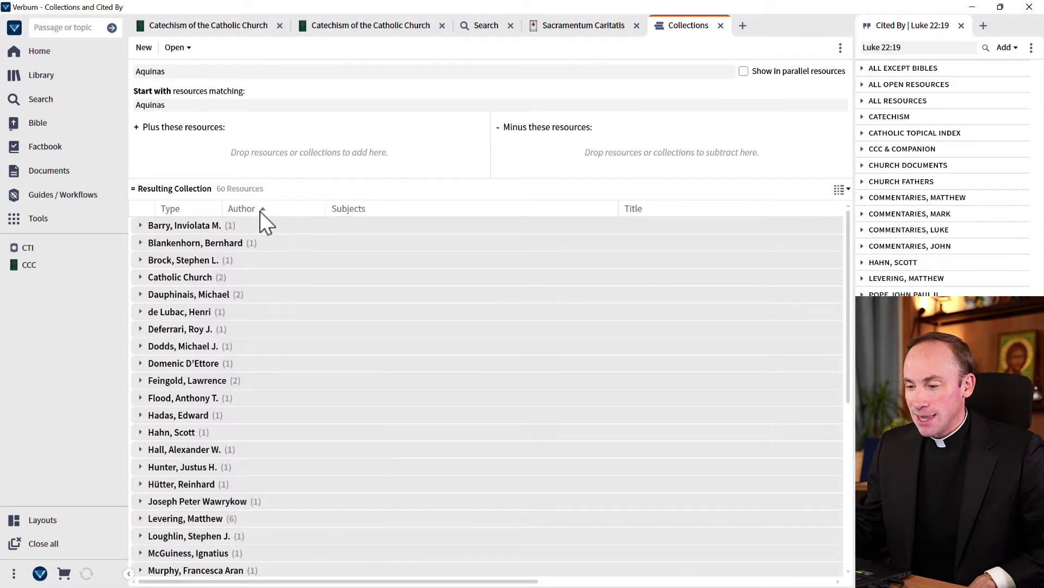
{"action": "scroll", "coordinate": [244, 370], "scroll_direction": "down", "scroll_amount": 3}
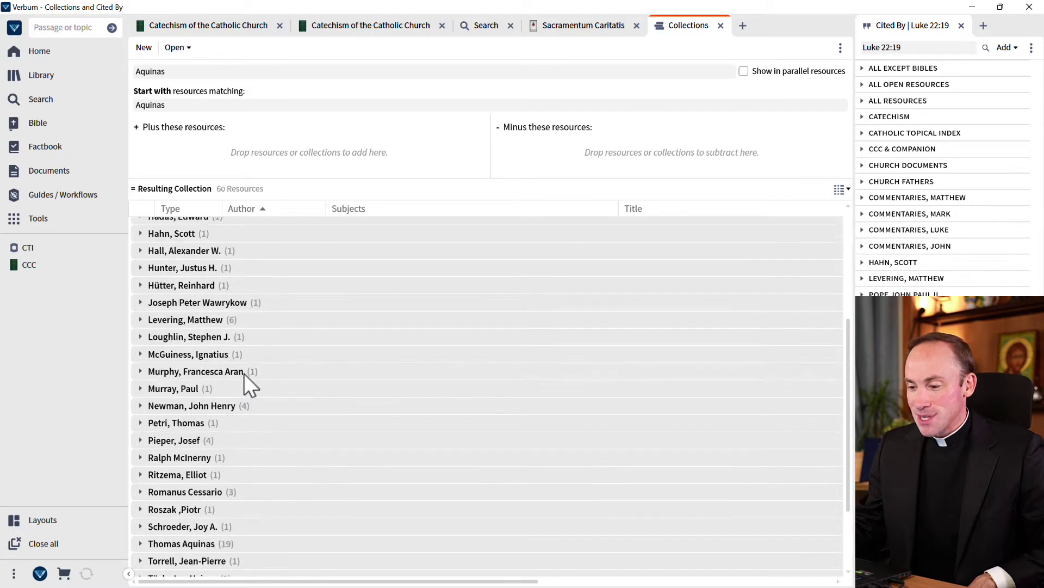
{"action": "scroll", "coordinate": [244, 373], "scroll_direction": "down", "scroll_amount": 2}
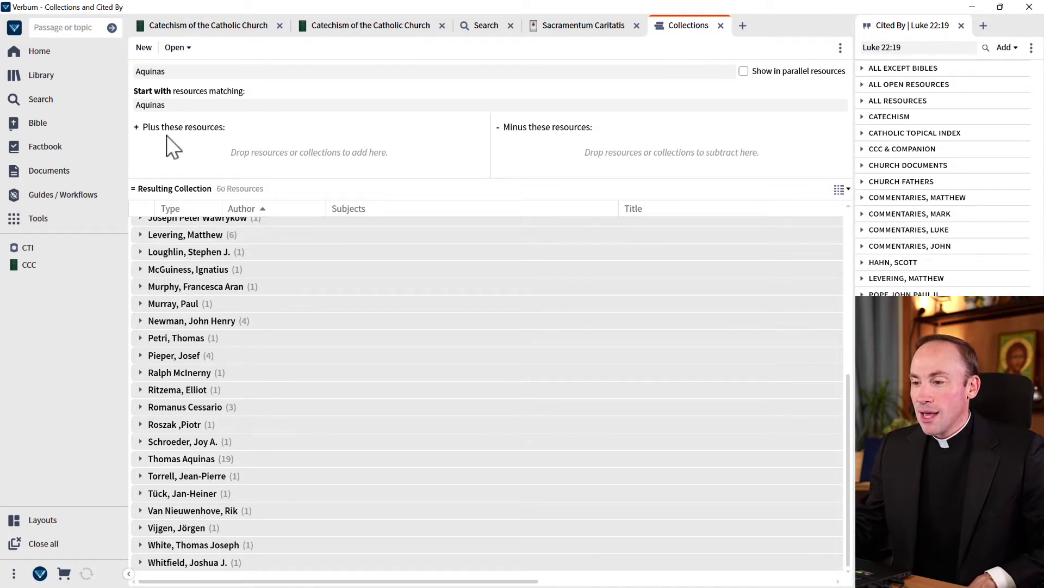
{"action": "left_click", "coordinate": [636, 209]}
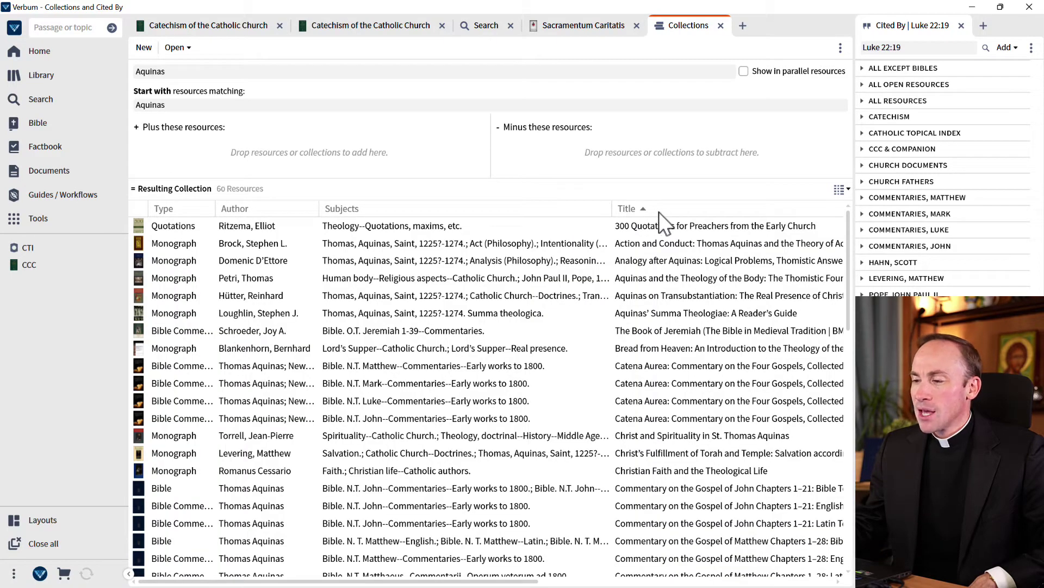
{"action": "left_click_drag", "start_coordinate": [658, 211], "coordinate": [348, 209]}
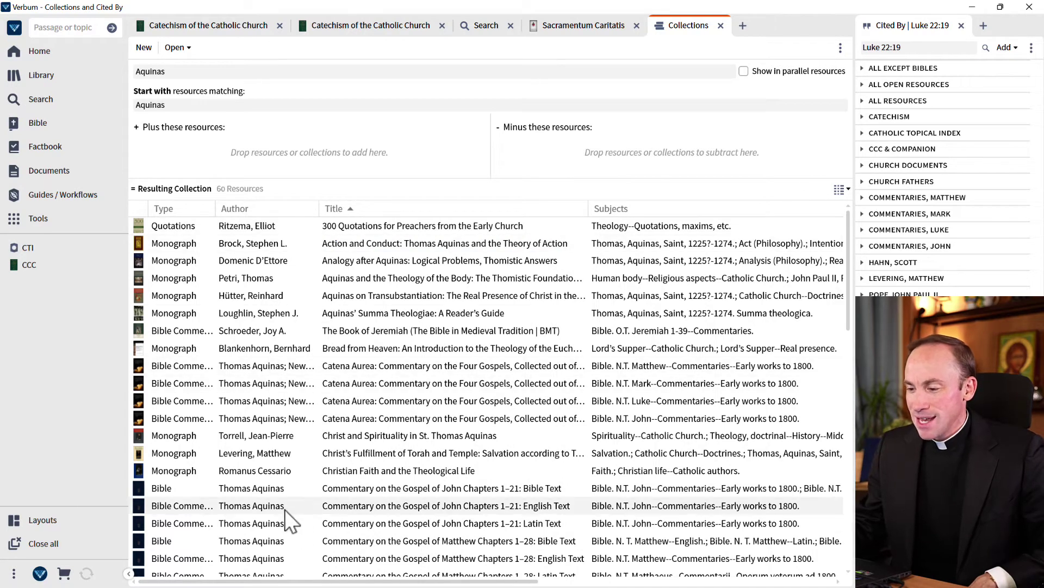
{"action": "left_click", "coordinate": [172, 106]}
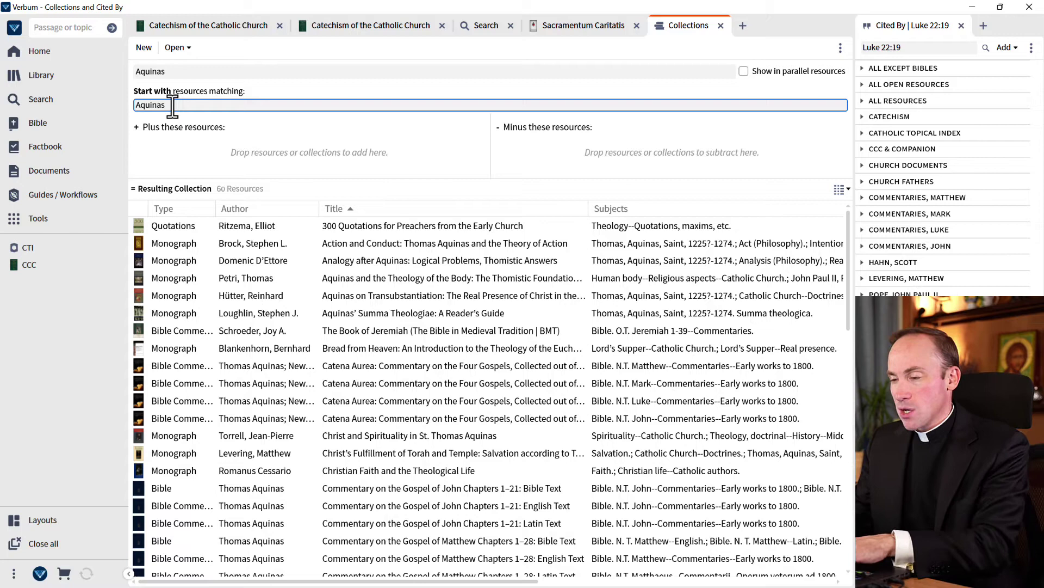
Change the collection rule to author:Aquinas, narrowing it to 19 Thomas Aquinas resources.
{"action": "type", "text": "author"}
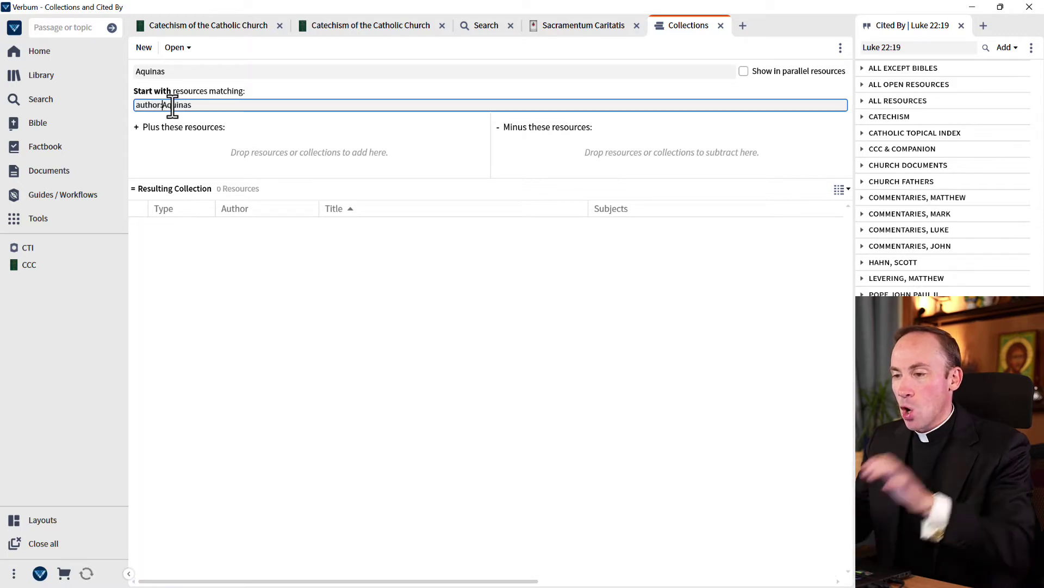
{"action": "type", "text": ":"}
{"action": "double_click", "coordinate": [172, 106]}
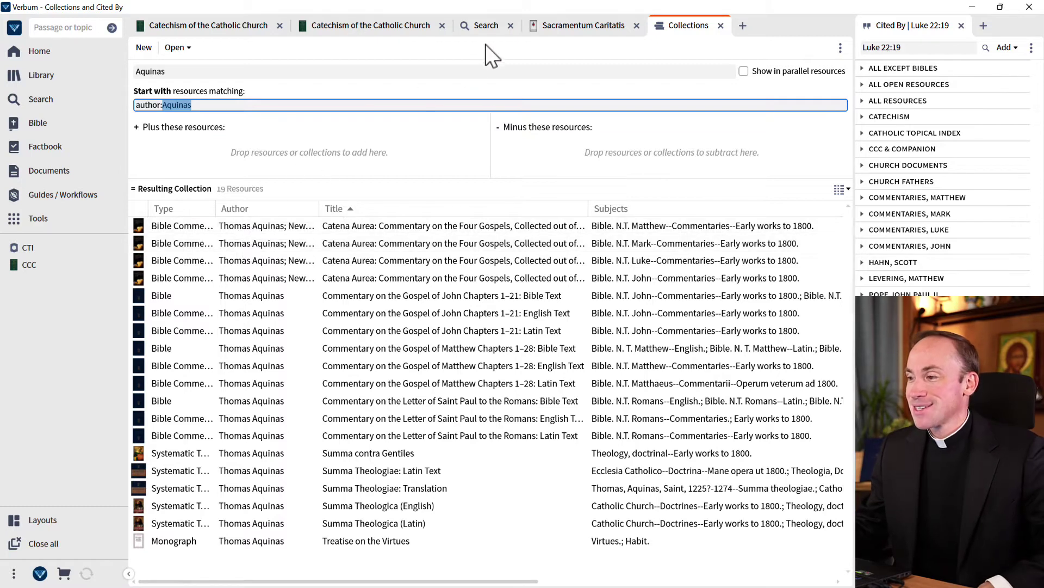
Return to the Eucharist "makes present" search and open its Church Documents scope picker.
{"action": "left_click", "coordinate": [485, 27]}
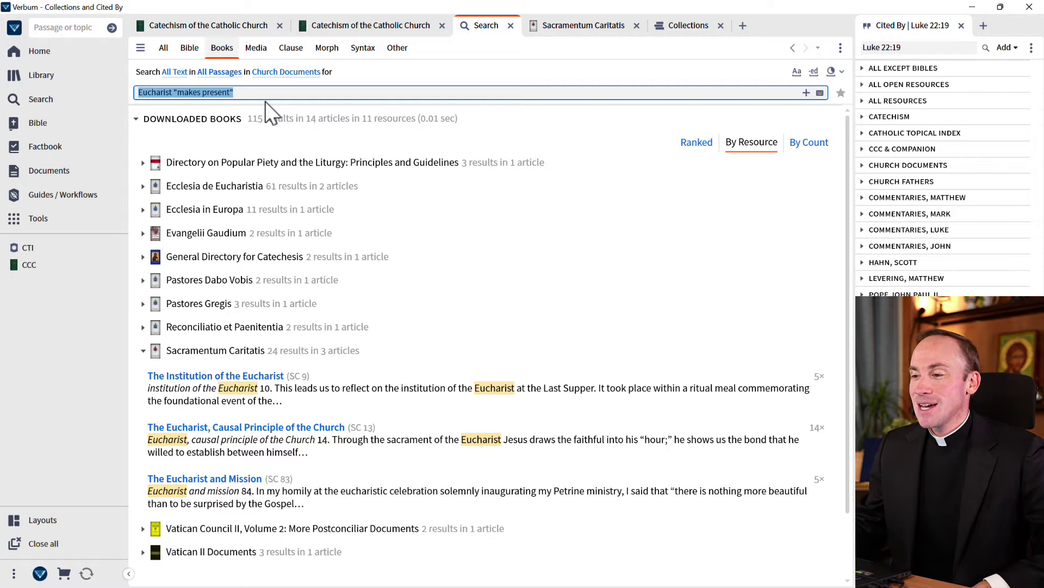
{"action": "left_click", "coordinate": [280, 73]}
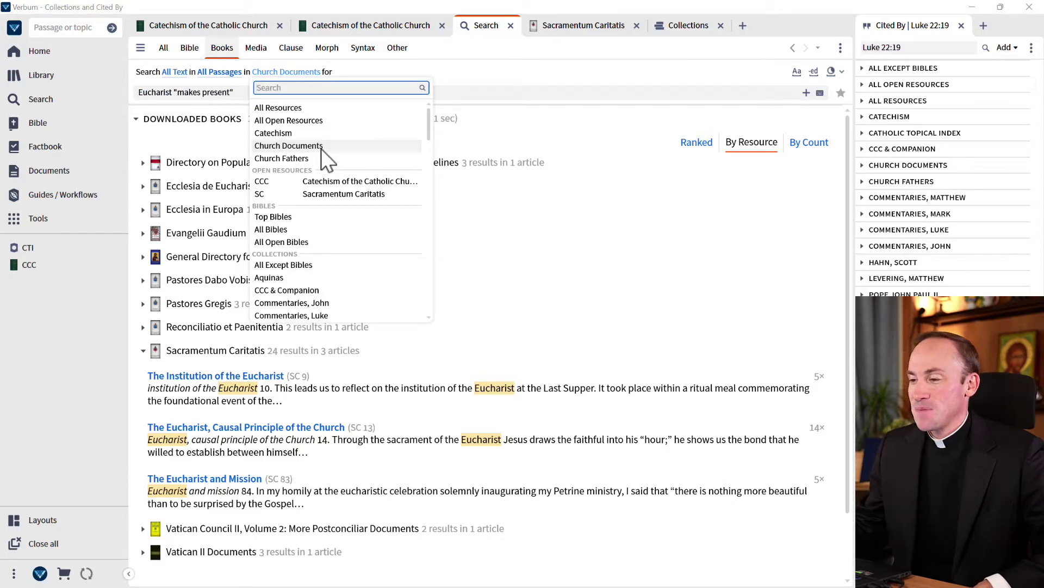
Scope the search to the Aquinas collection, search for memorial, and collapse the Factbook results.
{"action": "left_click", "coordinate": [289, 279]}
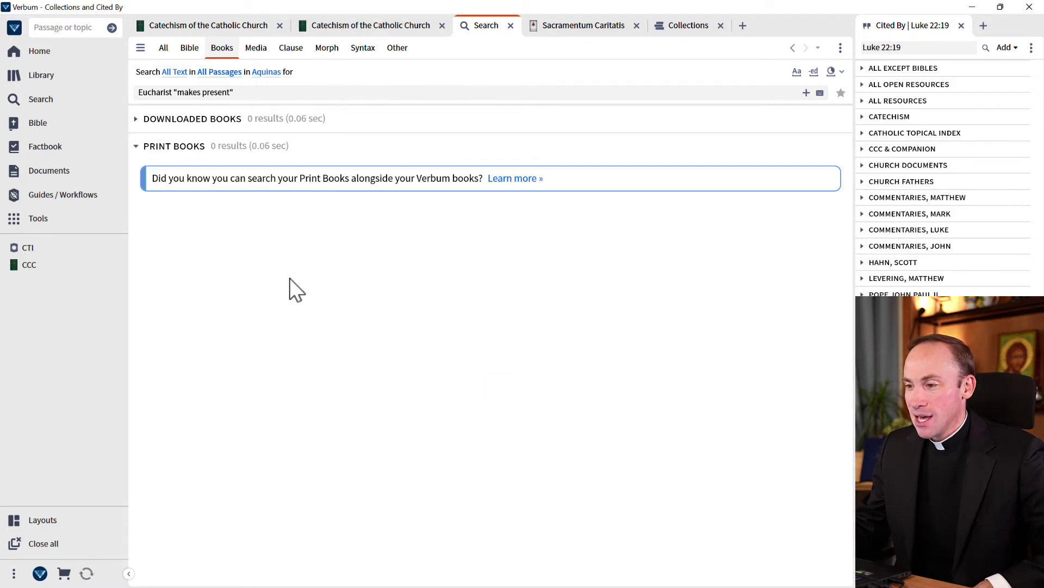
{"action": "left_click", "coordinate": [257, 93]}
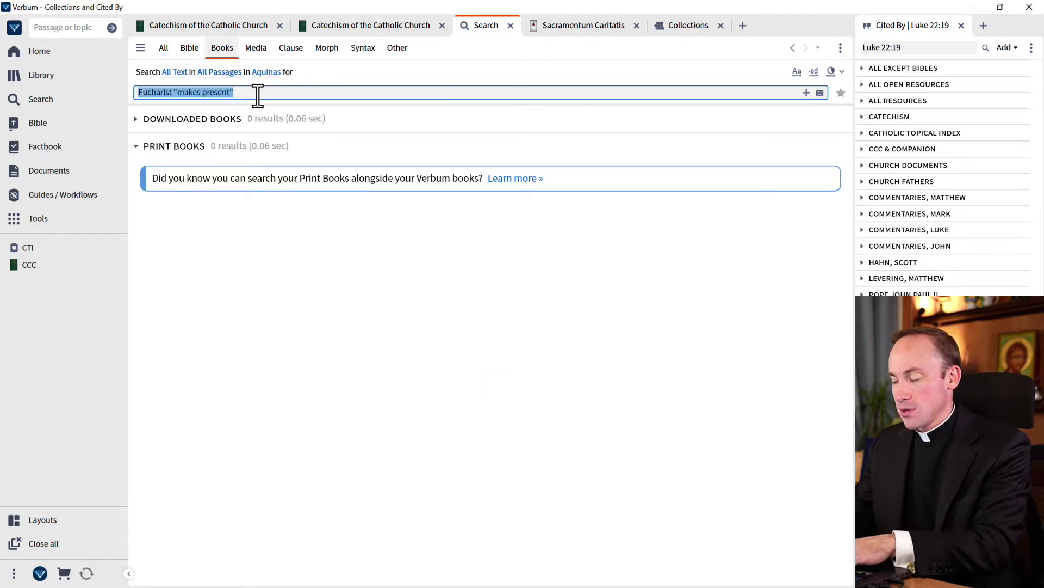
{"action": "type", "text": "memorial"}
{"action": "key", "text": "Return"}
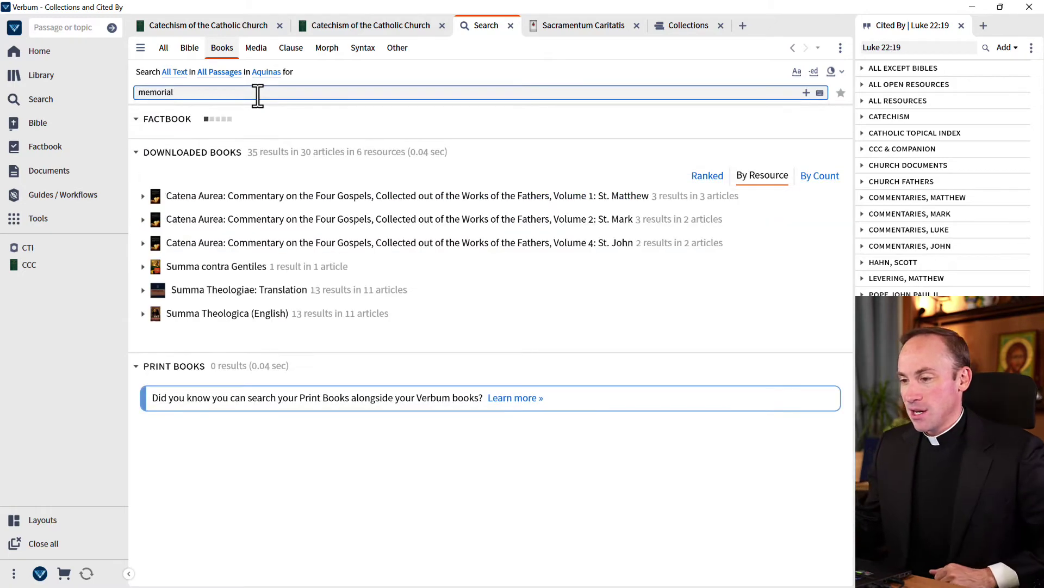
{"action": "left_click", "coordinate": [137, 119]}
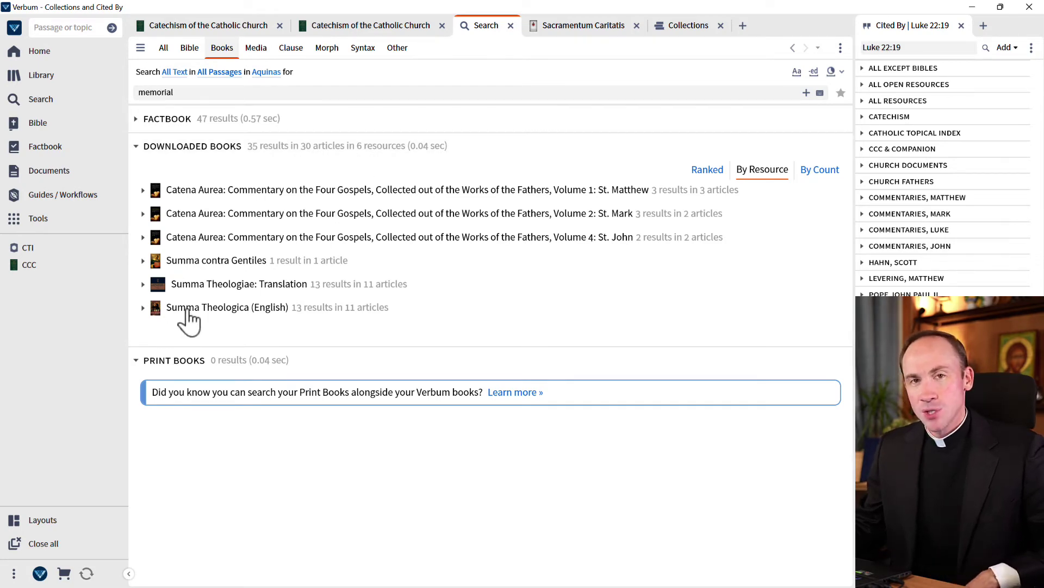
Review the 35 hits across six Aquinas works and return to the Aquinas collection.
{"action": "mouse_move", "coordinate": [186, 310]}
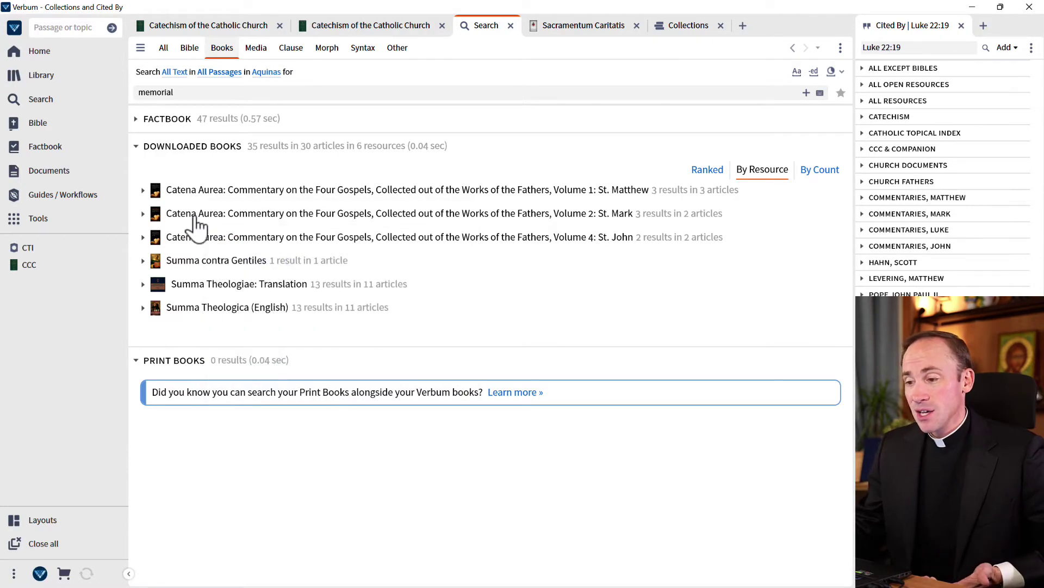
{"action": "mouse_move", "coordinate": [199, 263]}
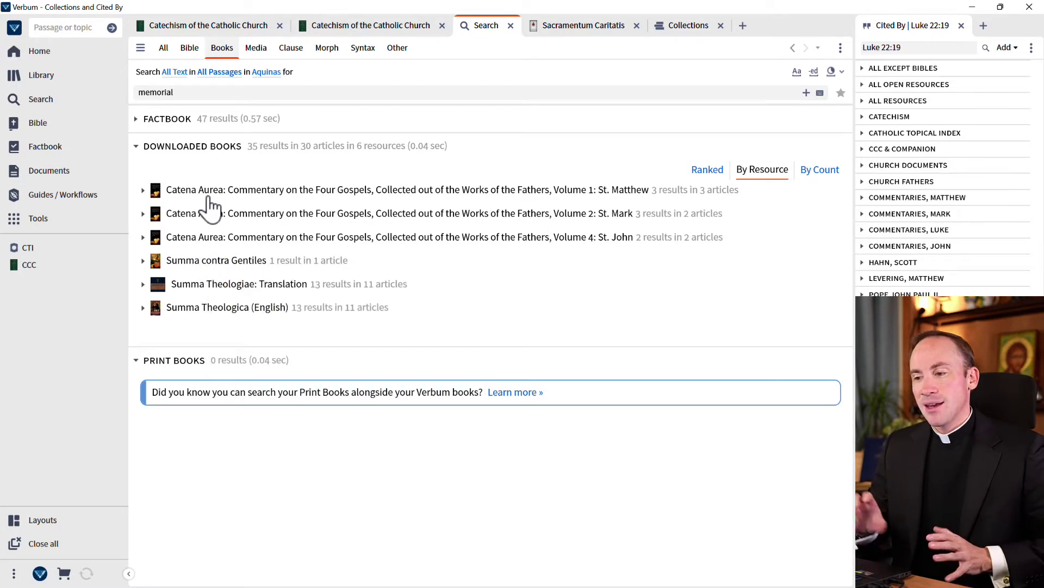
{"action": "mouse_move", "coordinate": [207, 203]}
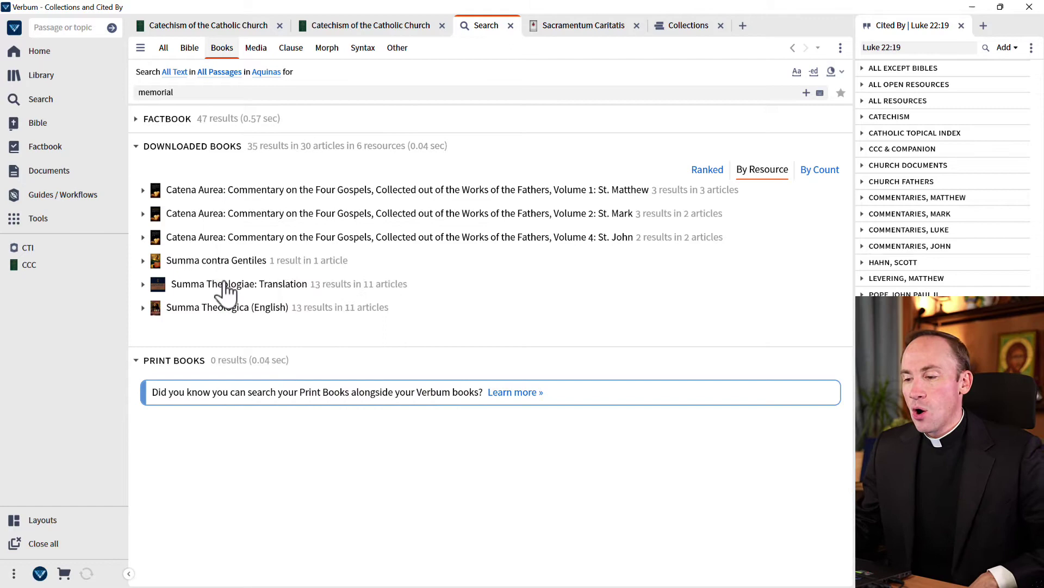
{"action": "mouse_move", "coordinate": [155, 321]}
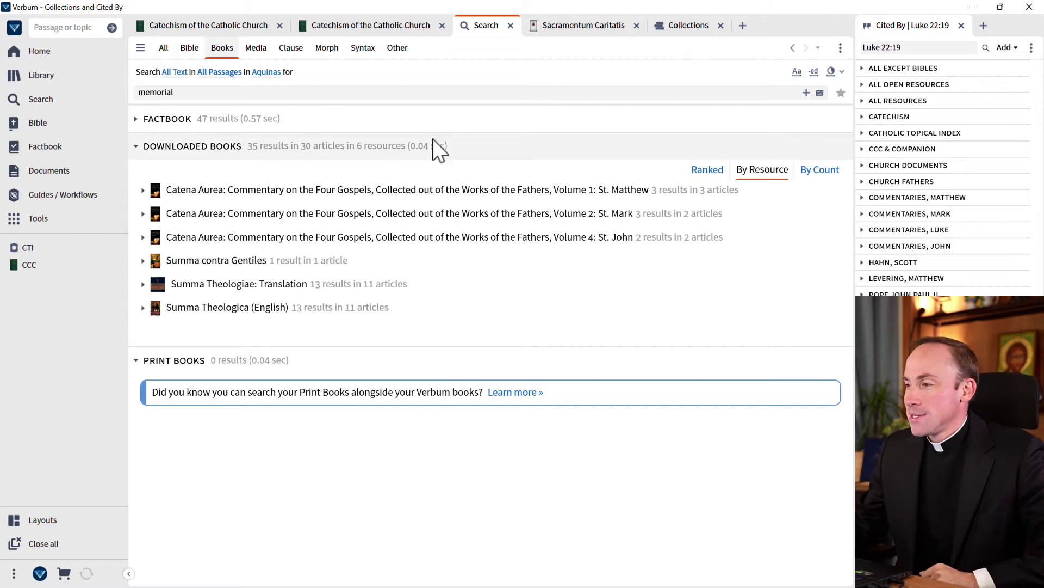
{"action": "left_click", "coordinate": [676, 31]}
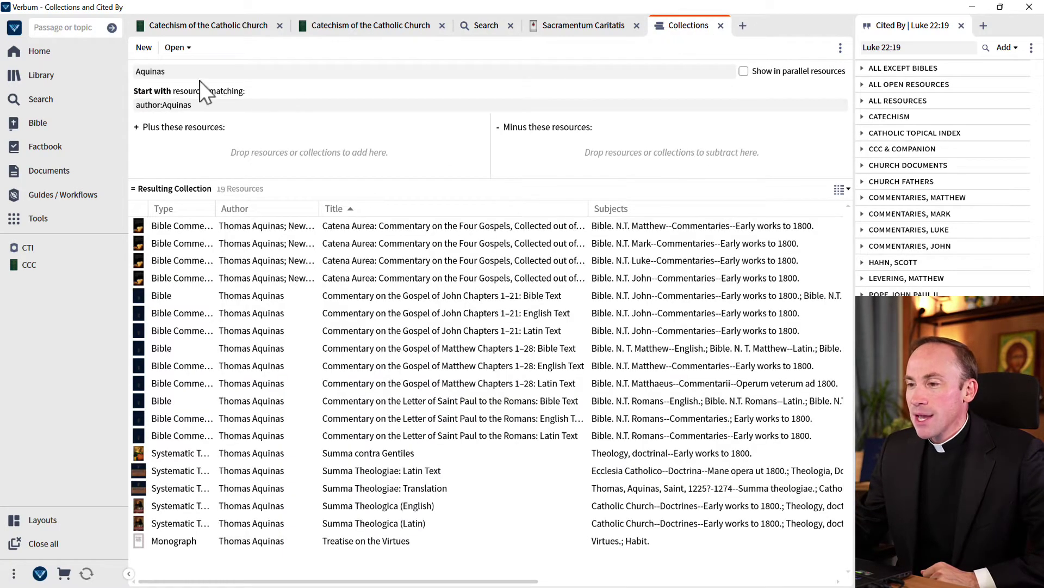
Create a new collection and name it 'Bible Dictionaries'.
{"action": "left_click", "coordinate": [145, 47]}
{"action": "left_click", "coordinate": [212, 72]}
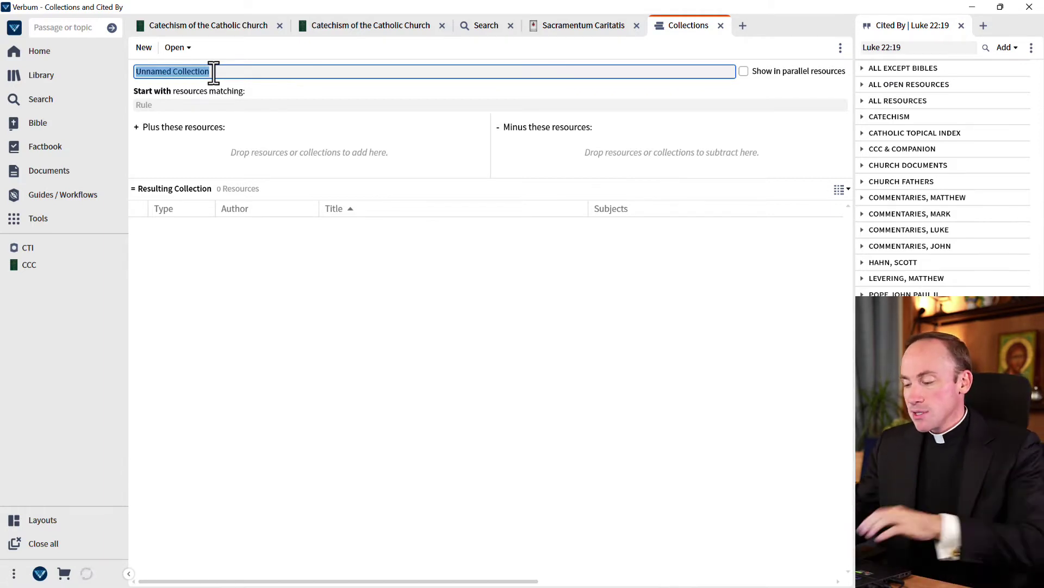
{"action": "type", "text": "Bible D"}
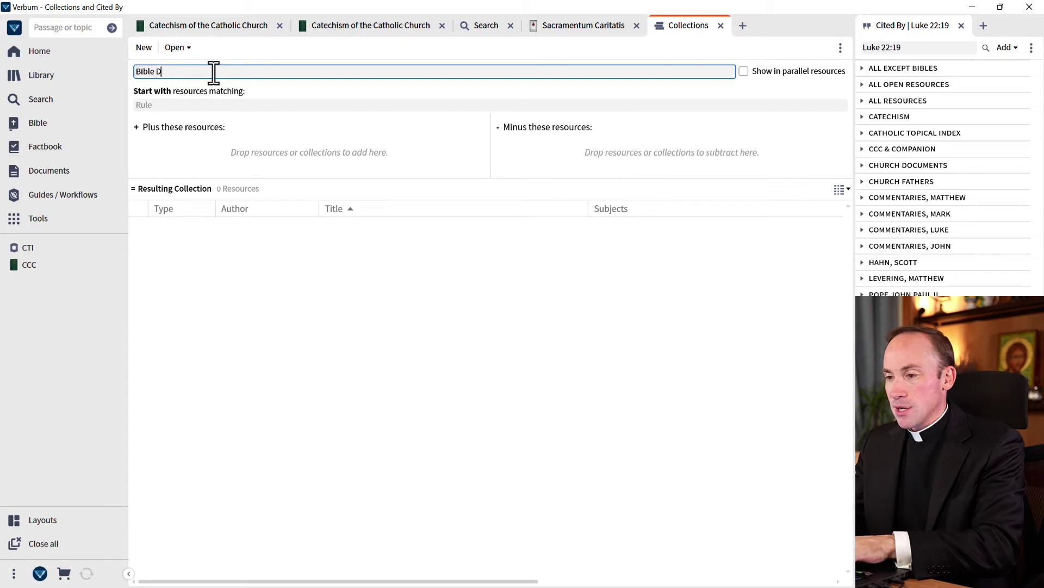
{"action": "type", "text": "ictionaries"}
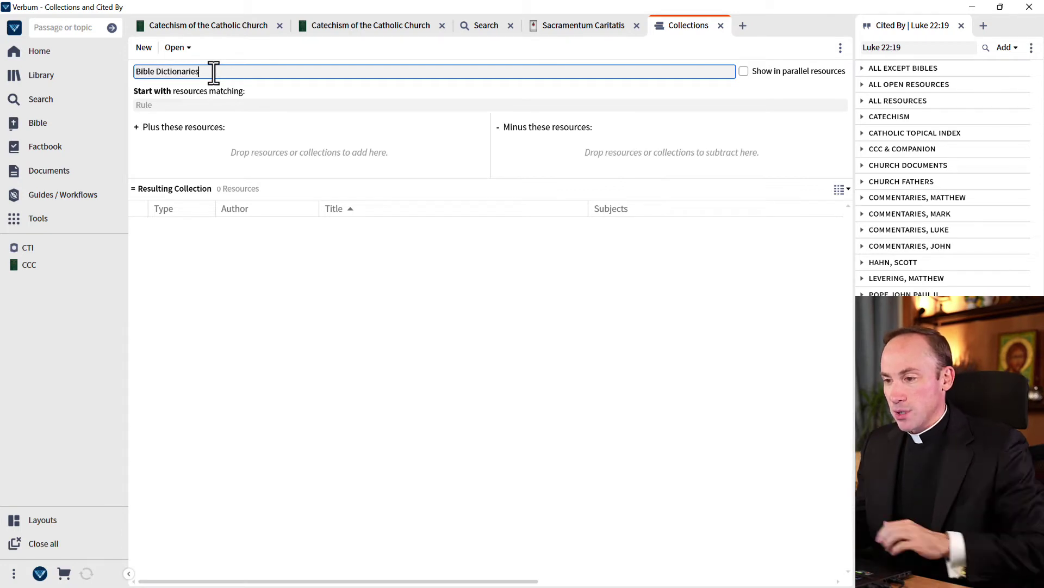
{"action": "key", "text": "Return"}
{"action": "key", "text": "ctrl+c"}
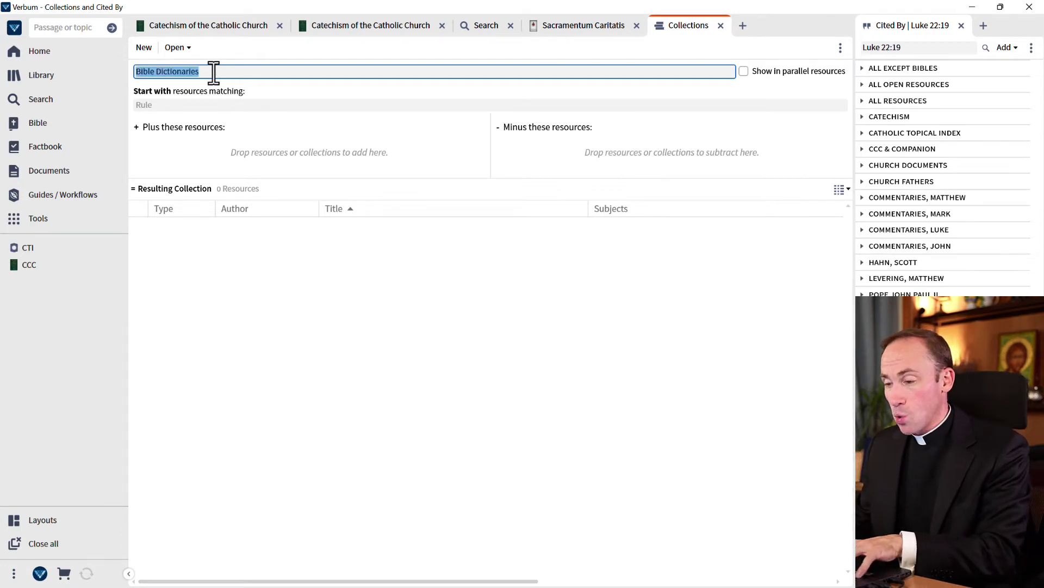
Set the matching rule to 'Bible Dictionaries', yielding 36 resources.
{"action": "left_click", "coordinate": [215, 104]}
{"action": "key", "text": "ctrl+v"}
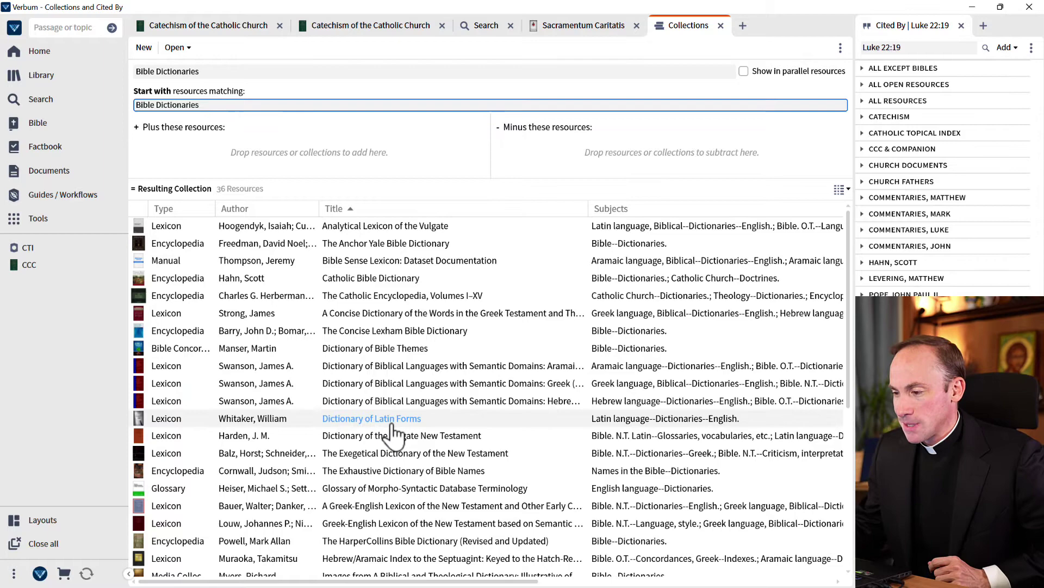
{"action": "mouse_move", "coordinate": [429, 256]}
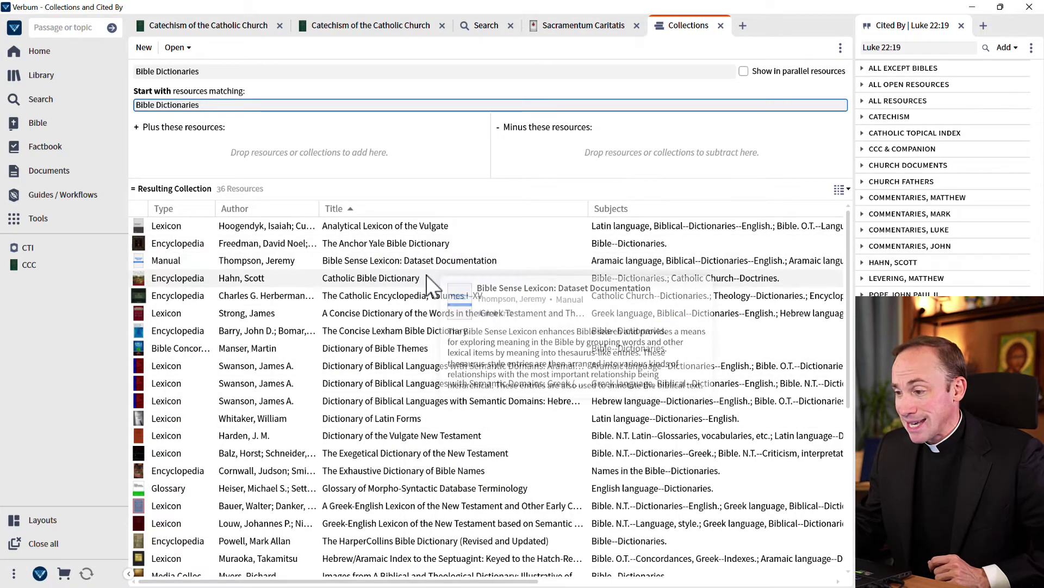
{"action": "mouse_move", "coordinate": [423, 283]}
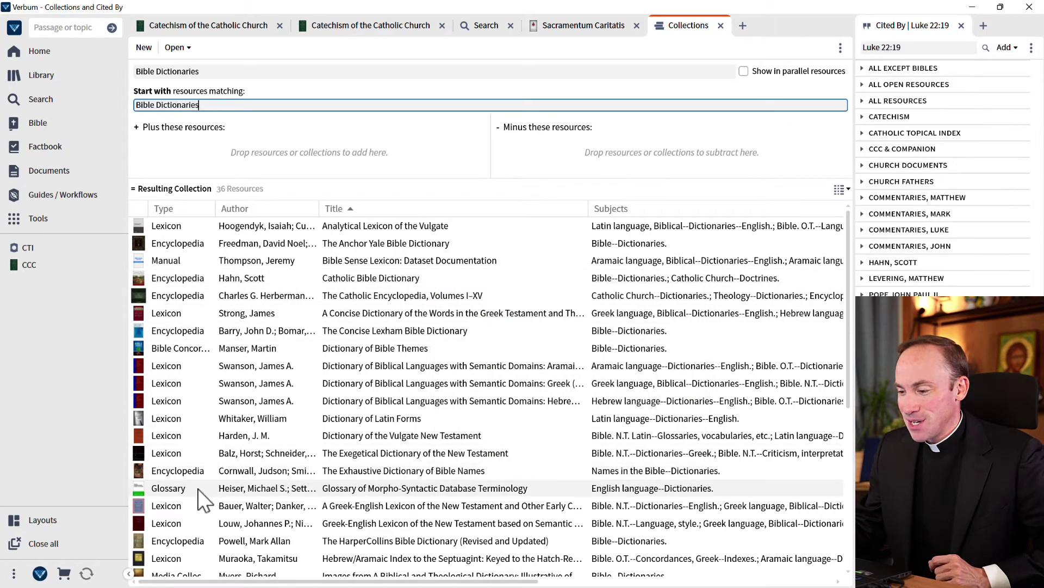
{"action": "mouse_move", "coordinate": [202, 498]}
{"action": "scroll", "coordinate": [198, 489], "scroll_direction": "down", "scroll_amount": 5}
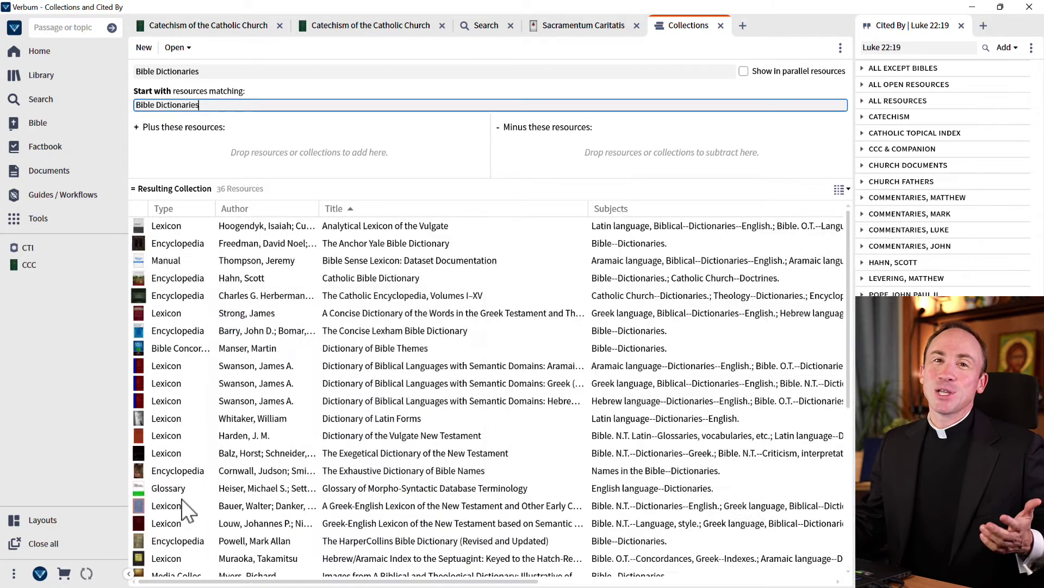
{"action": "scroll", "coordinate": [187, 498], "scroll_direction": "up", "scroll_amount": 5}
{"action": "mouse_move", "coordinate": [217, 375]}
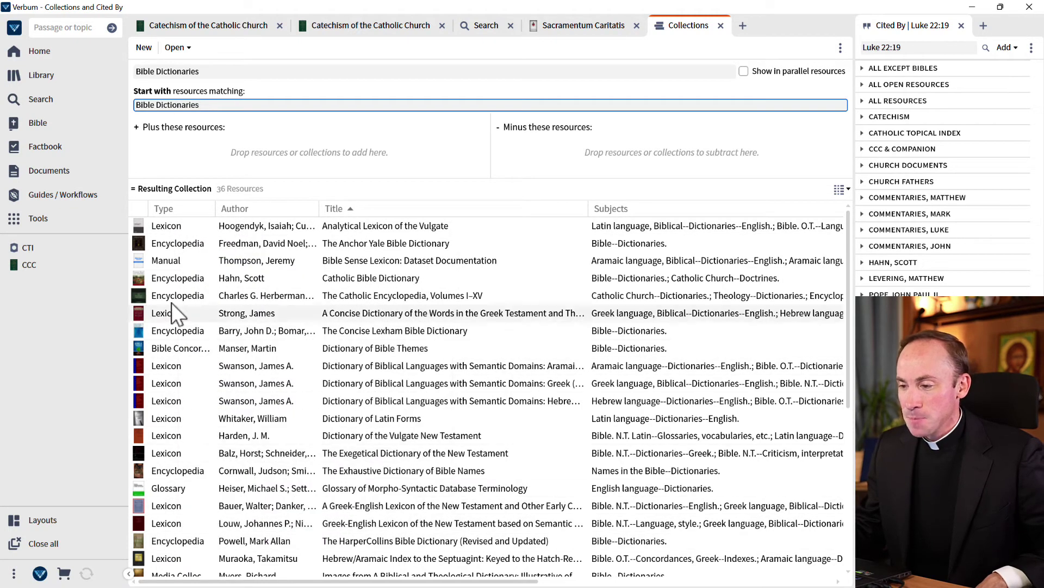
Group the collection's resources by type and expand the Encyclopedia group.
{"action": "left_click", "coordinate": [168, 210]}
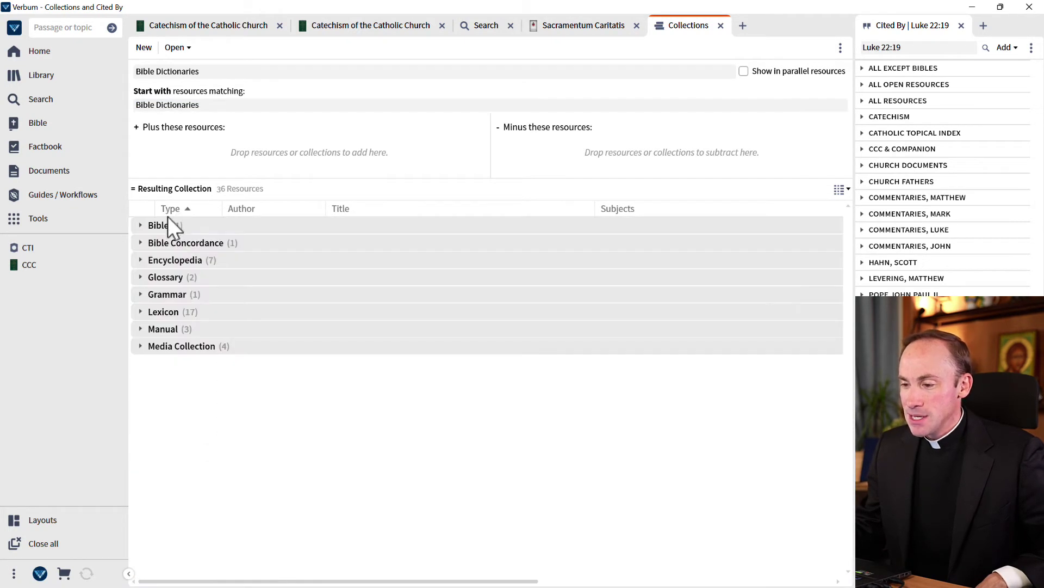
{"action": "left_click", "coordinate": [141, 260]}
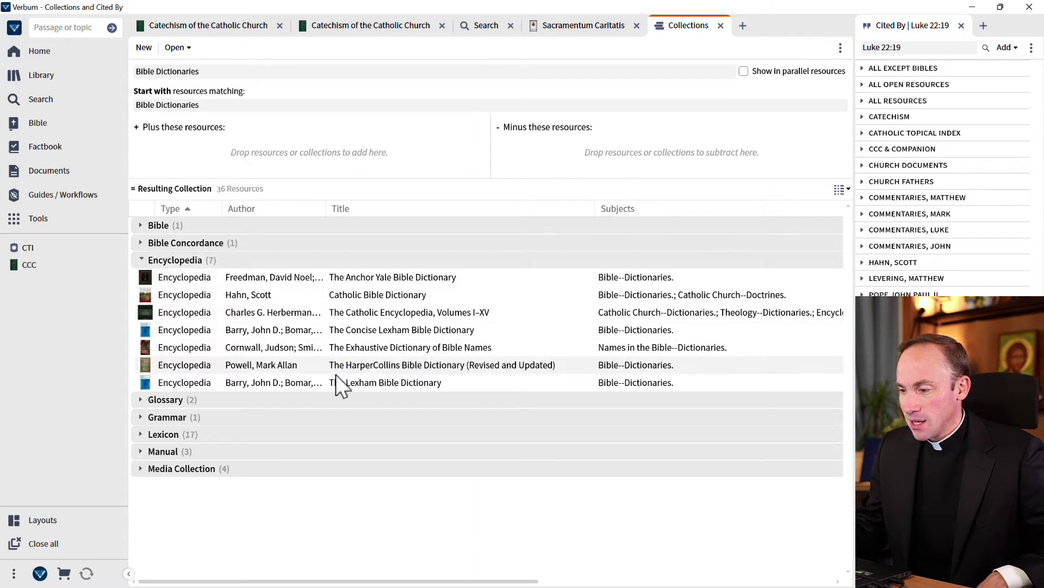
{"action": "mouse_move", "coordinate": [337, 383]}
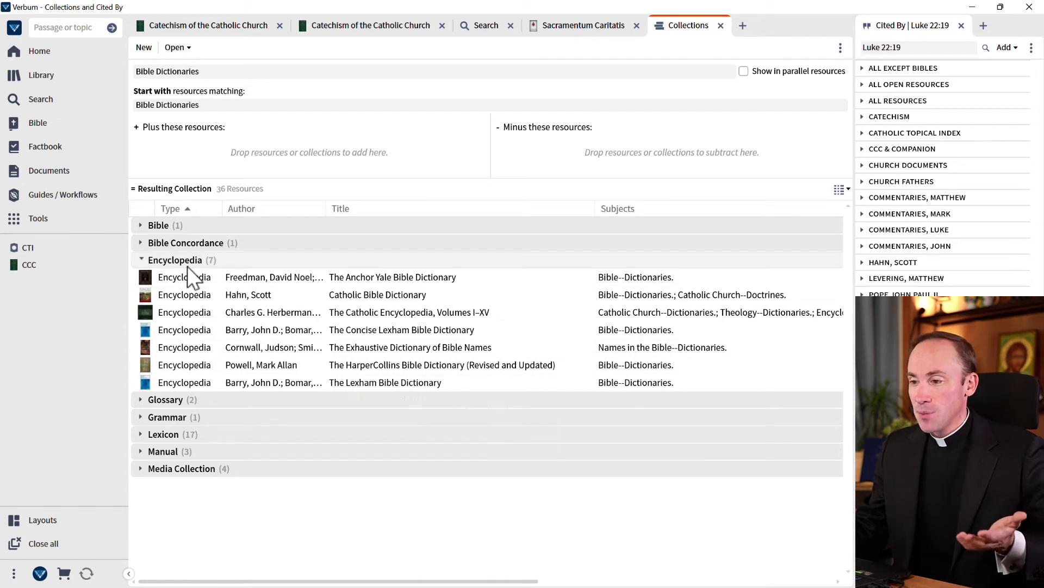
Change the matching rule to type:encyclopedia, narrowing the collection to 17 resources.
{"action": "left_click", "coordinate": [208, 105]}
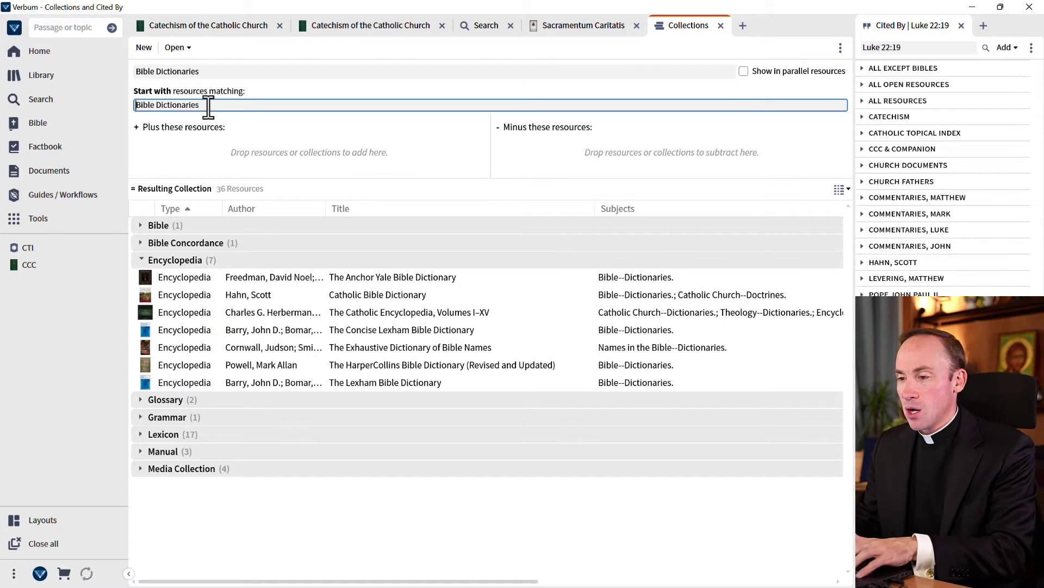
{"action": "type", "text": "type:"}
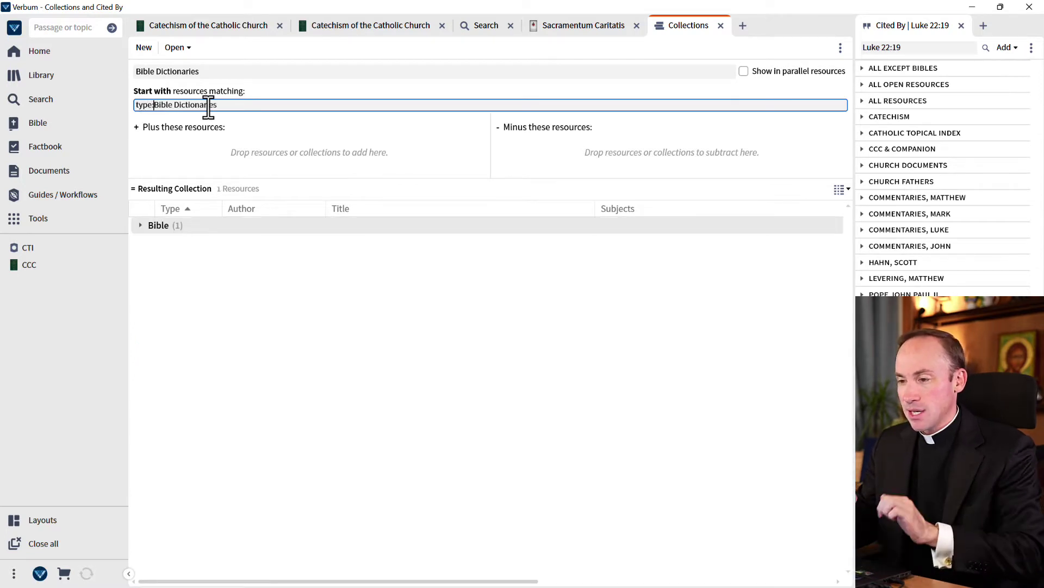
{"action": "key", "text": "shift+End"}
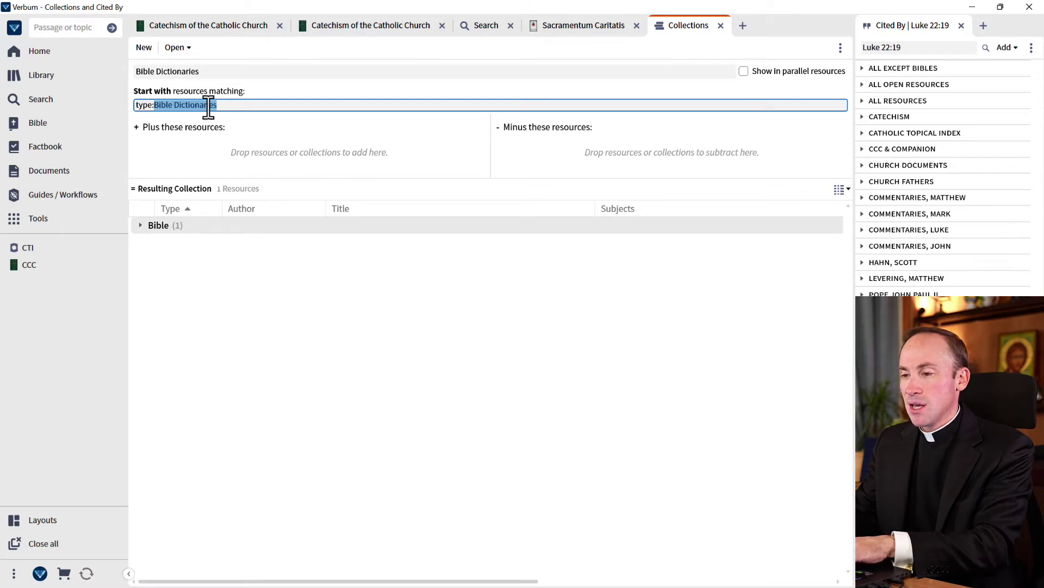
{"action": "key", "text": "BackSpace"}
{"action": "type", "text": "encycl"}
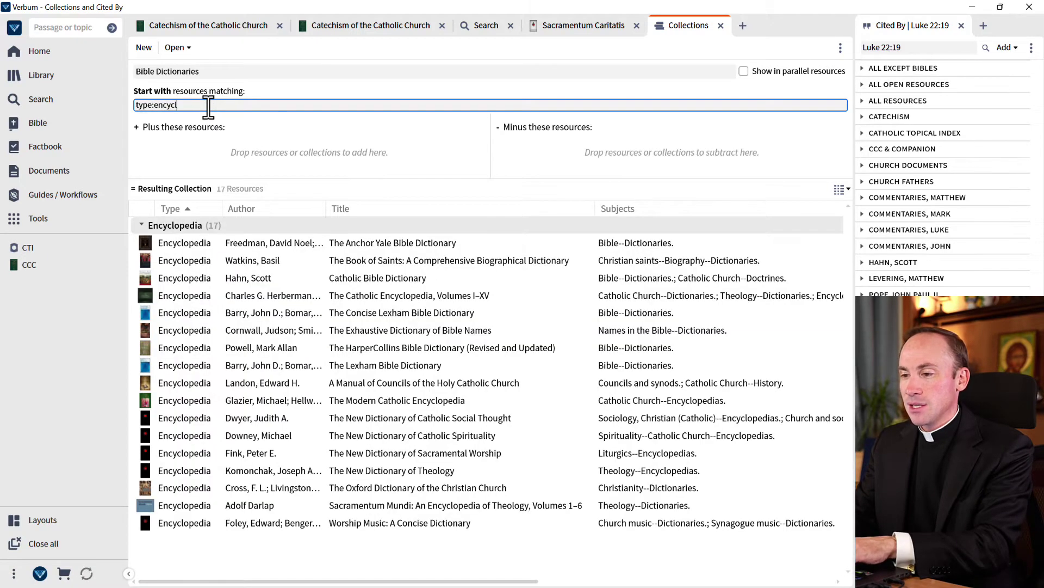
{"action": "type", "text": "opedia"}
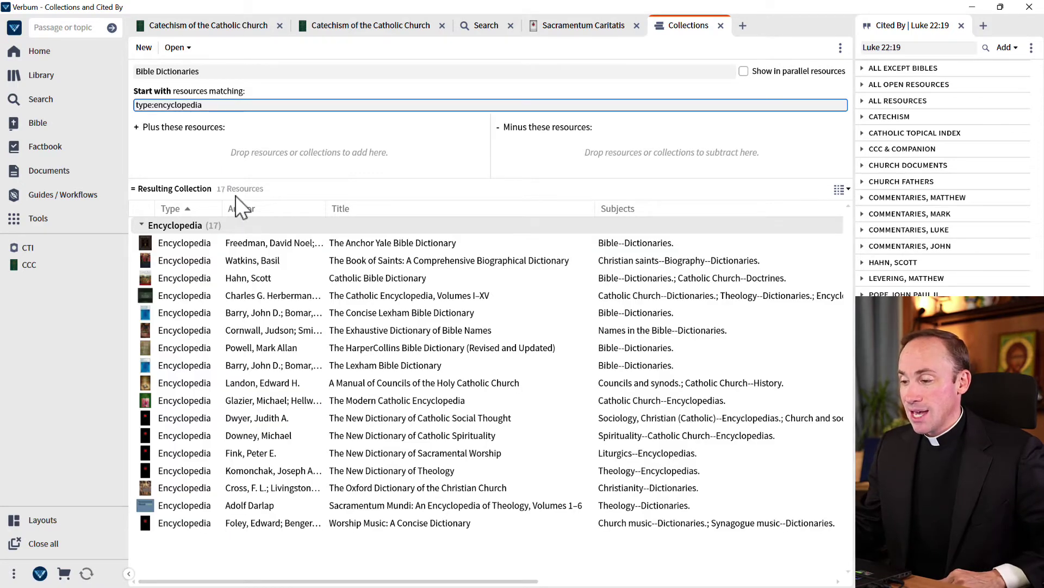
{"action": "mouse_move", "coordinate": [357, 281]}
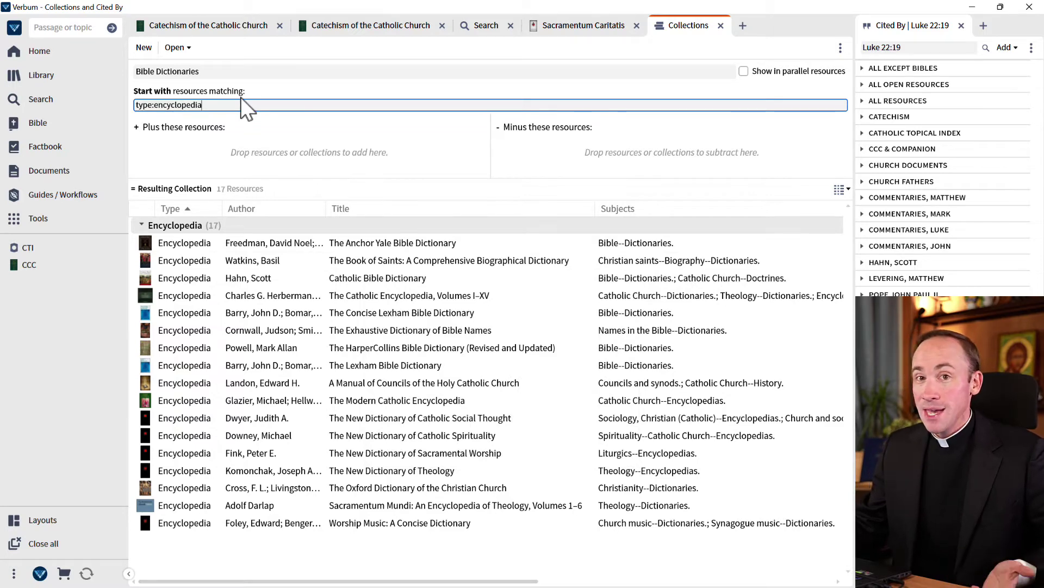
Search the Bible Dictionaries collection for anamnesis, getting 184 results in 10 resources.
{"action": "left_click", "coordinate": [489, 24]}
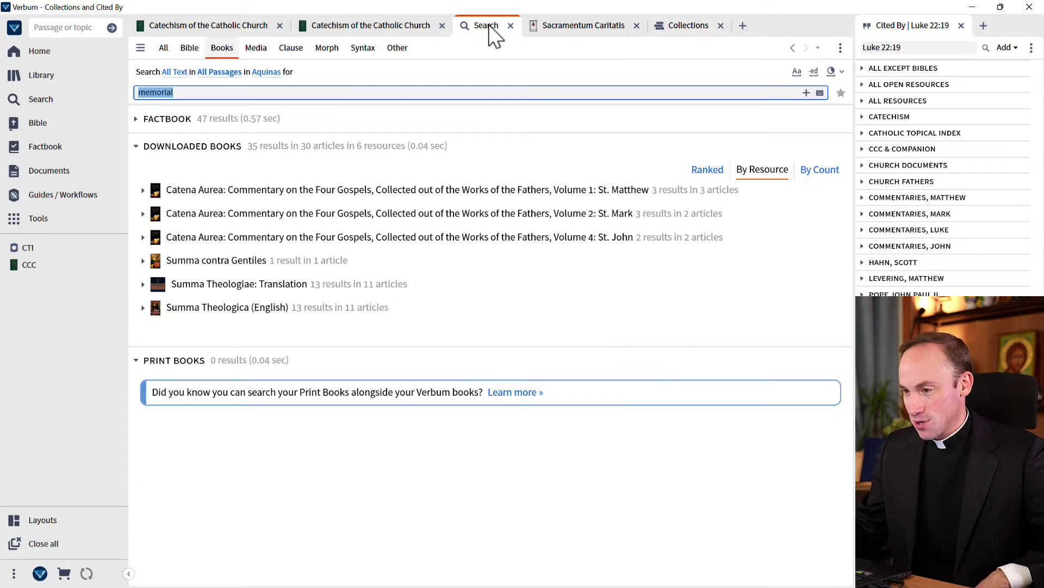
{"action": "left_click", "coordinate": [272, 73]}
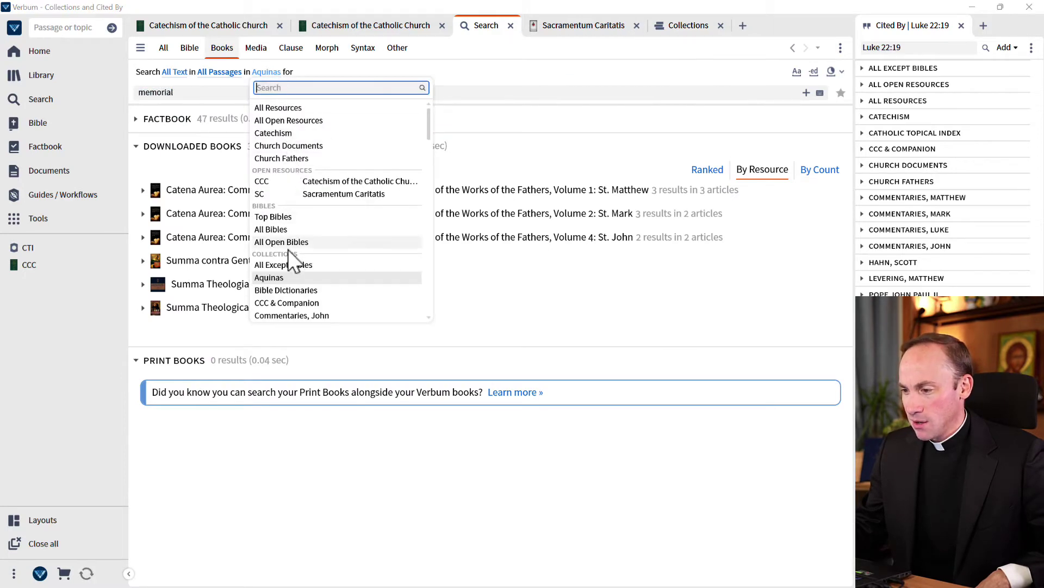
{"action": "left_click", "coordinate": [285, 290]}
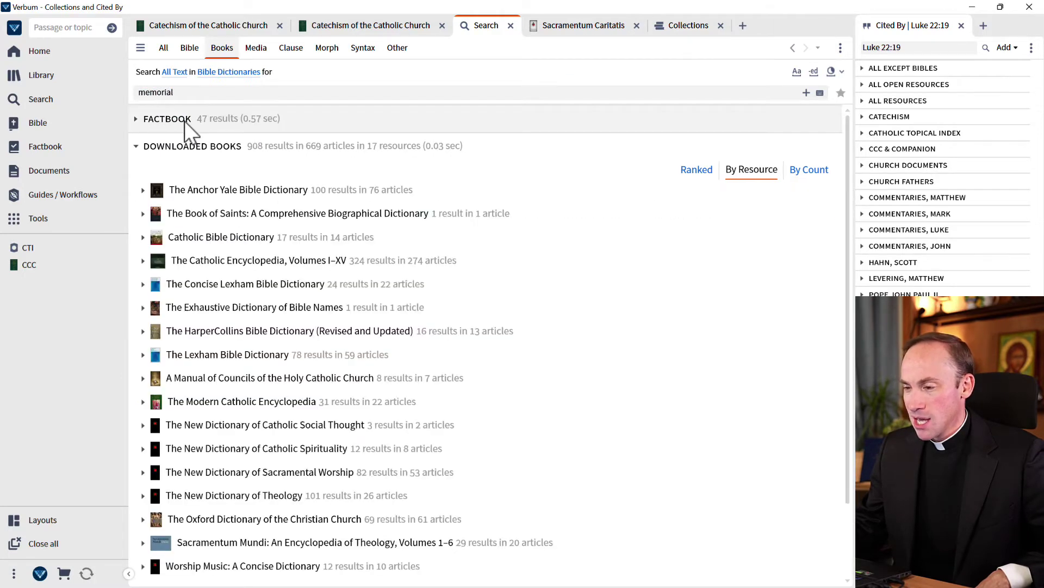
{"action": "left_click", "coordinate": [158, 92]}
{"action": "type", "text": "an"}
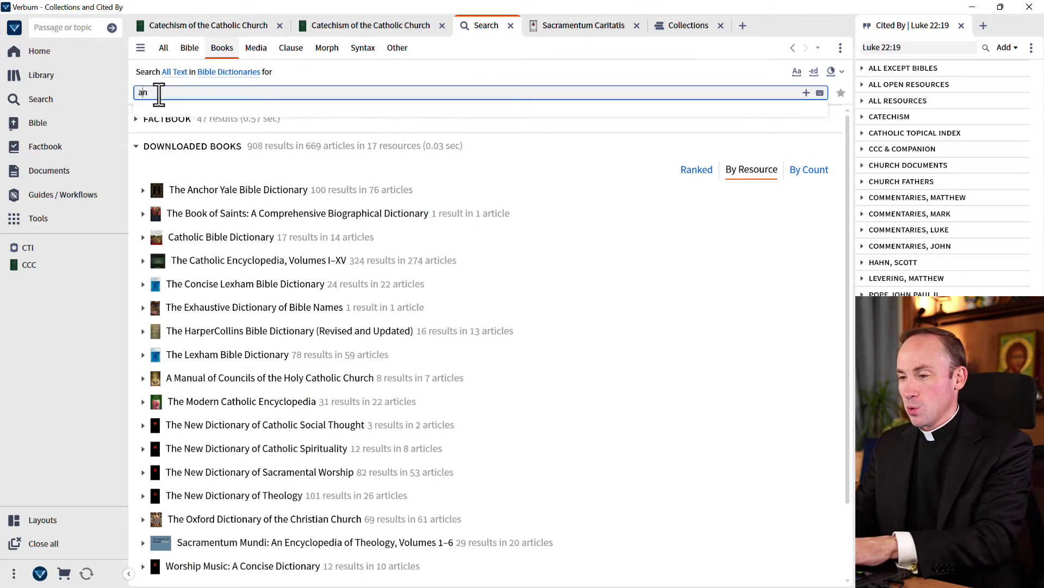
{"action": "type", "text": "amnesis"}
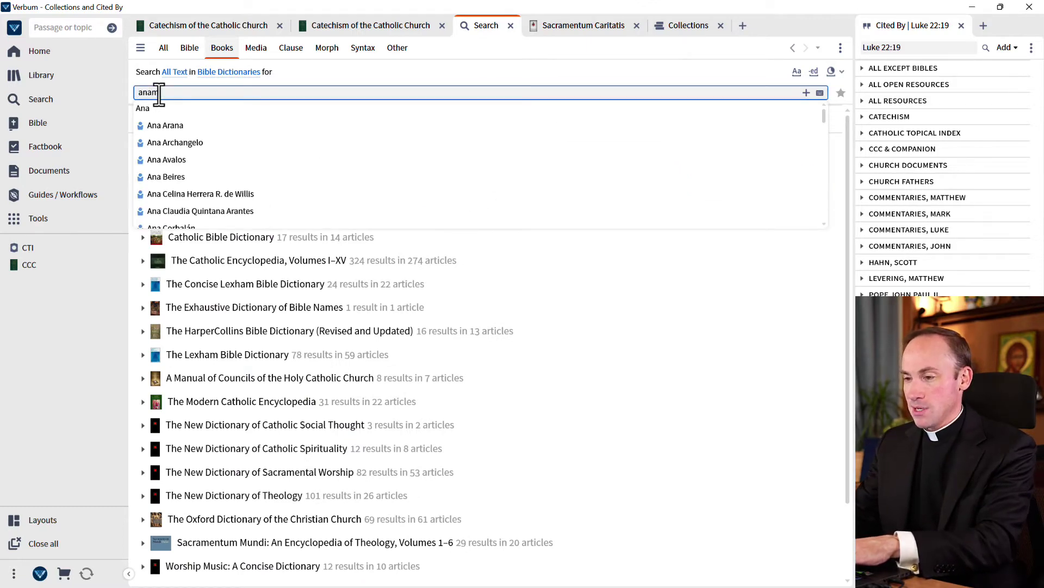
{"action": "key", "text": "Return"}
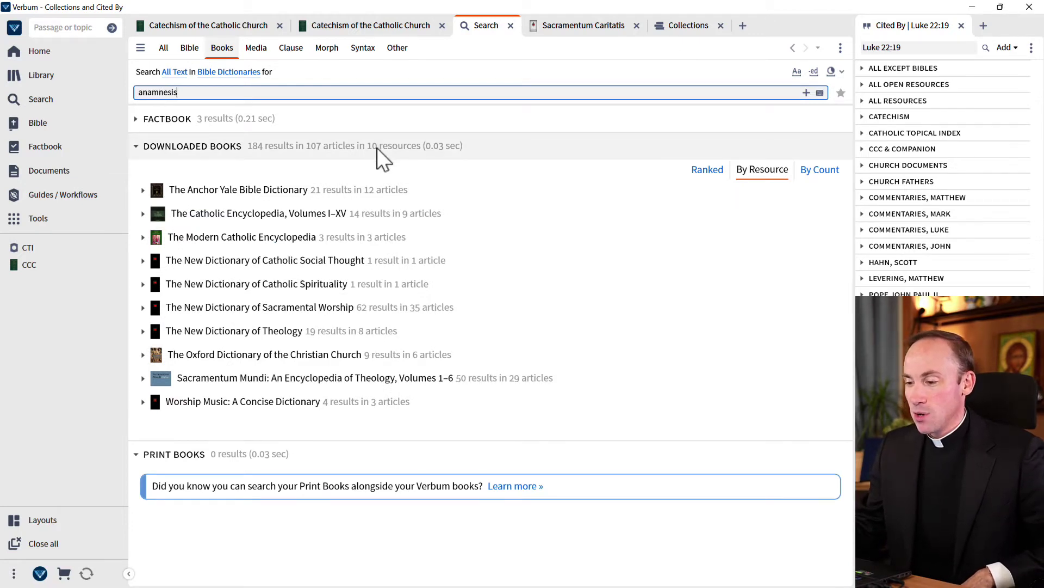
Expand Sacramentum Mundi's 50 anamnesis hits and scroll through them.
{"action": "left_click", "coordinate": [143, 379]}
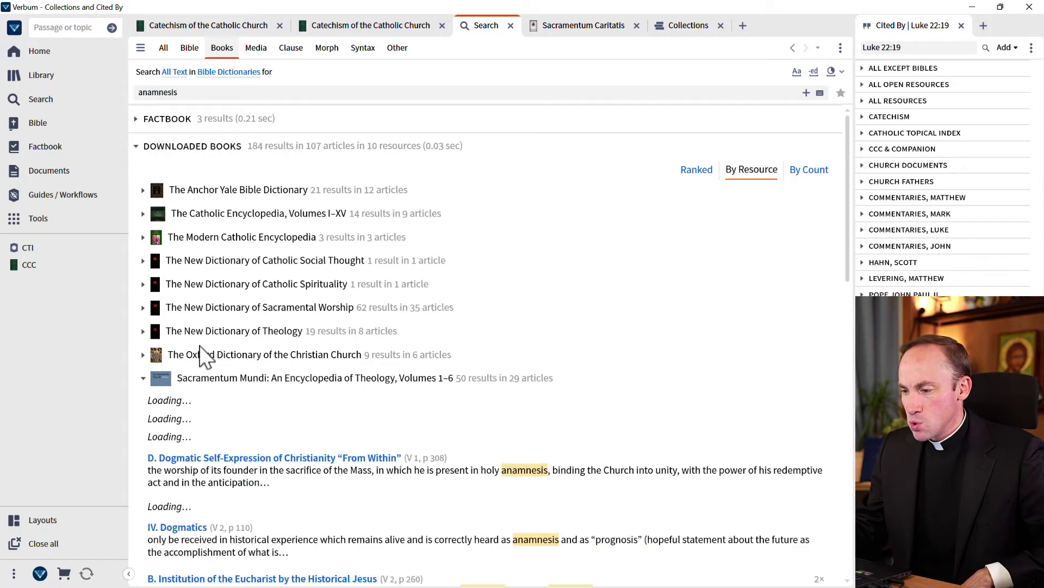
{"action": "scroll", "coordinate": [243, 326], "scroll_direction": "down", "scroll_amount": 3}
{"action": "scroll", "coordinate": [245, 329], "scroll_direction": "down", "scroll_amount": 2}
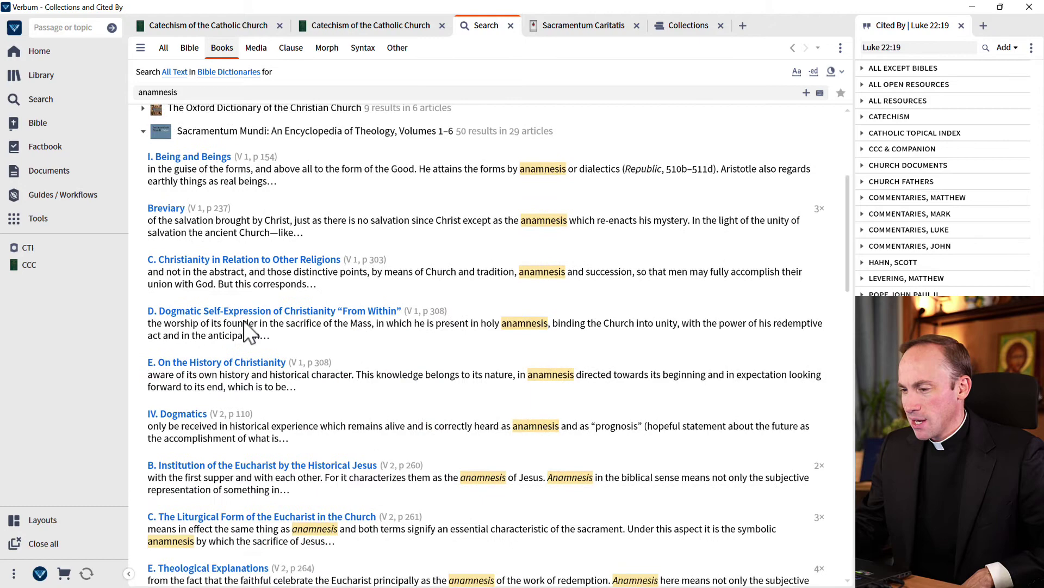
{"action": "scroll", "coordinate": [247, 329], "scroll_direction": "down", "scroll_amount": 1}
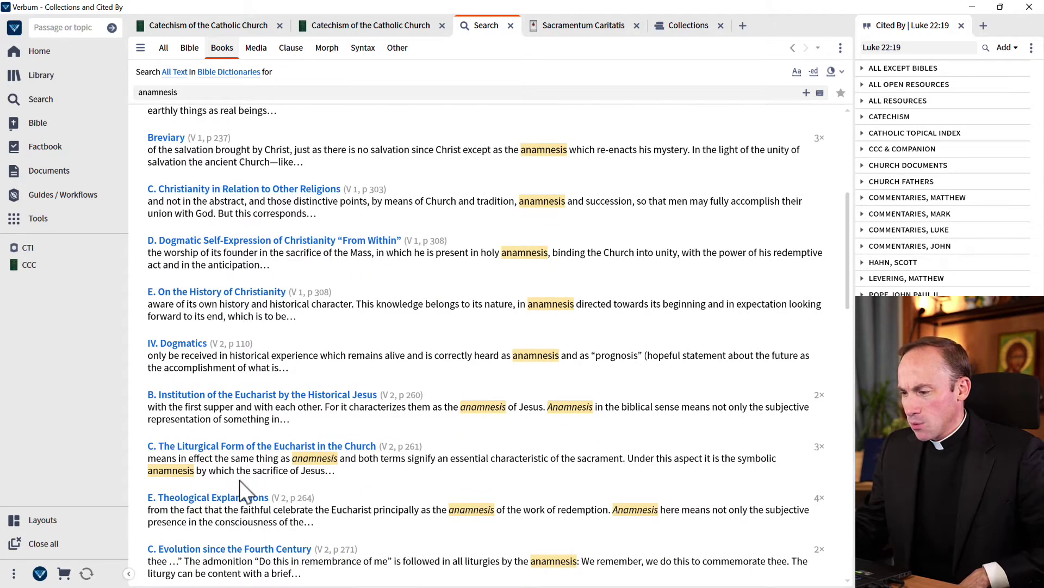
Open Sacramentum Mundi's Eucharist article (Vol. 2, p. 264), then return to the Bible Dictionaries collection.
{"action": "left_click", "coordinate": [634, 510]}
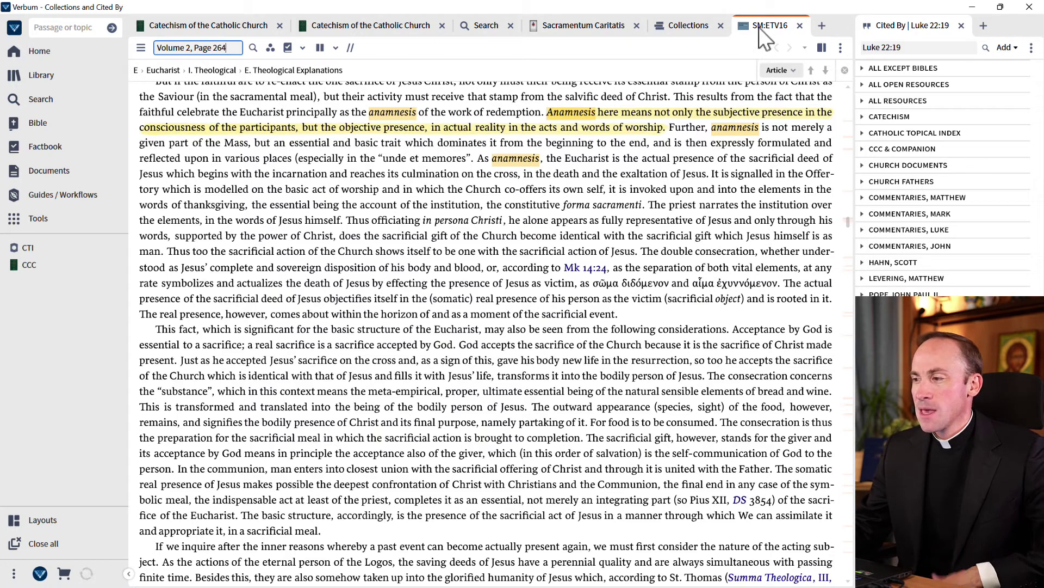
{"action": "mouse_move", "coordinate": [759, 27]}
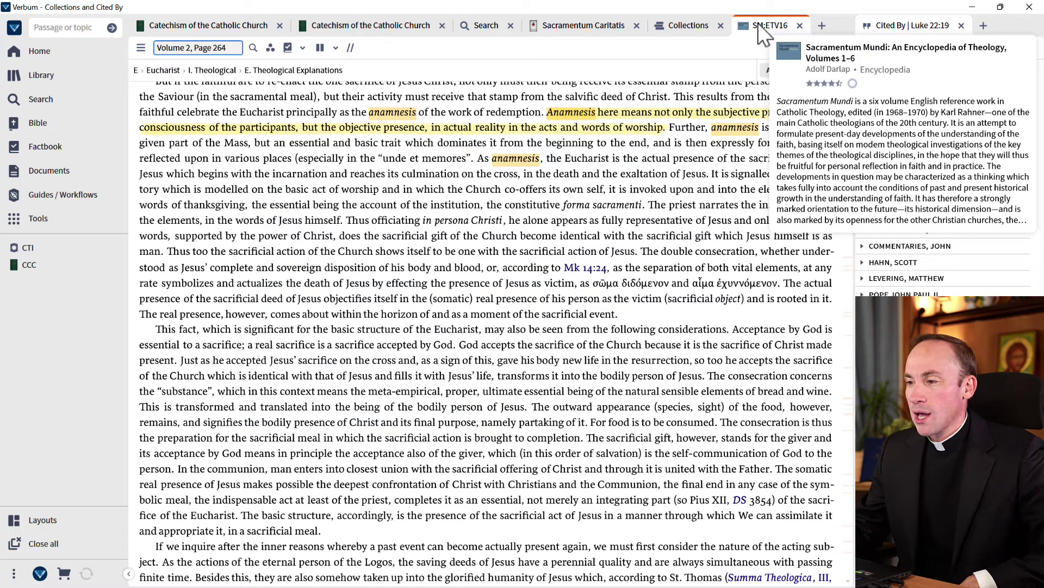
{"action": "left_click", "coordinate": [685, 26]}
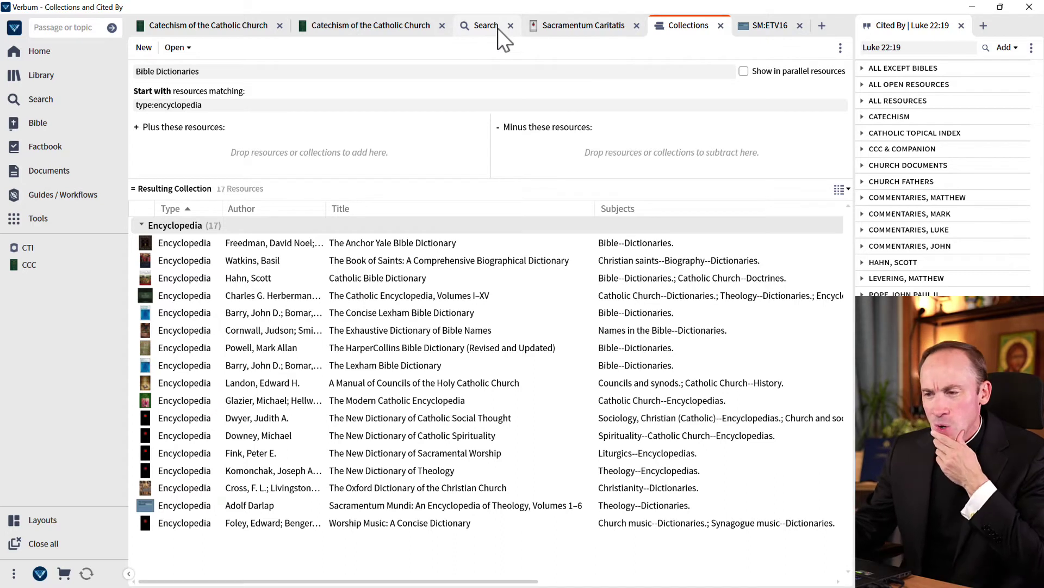
Create a new collection named Eucharist with Eucharist as its matching rule.
{"action": "left_click", "coordinate": [151, 52]}
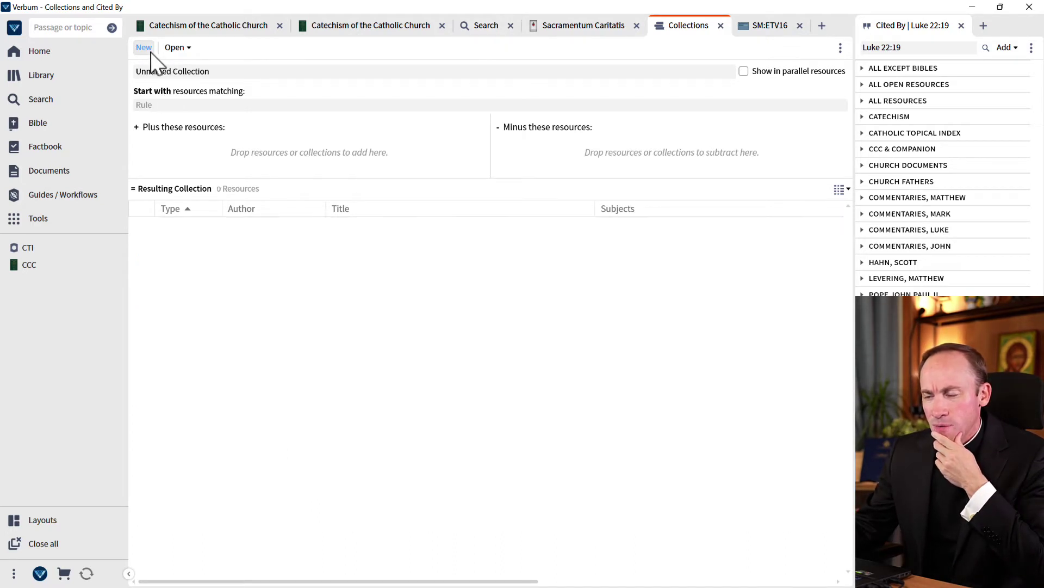
{"action": "left_click", "coordinate": [227, 71]}
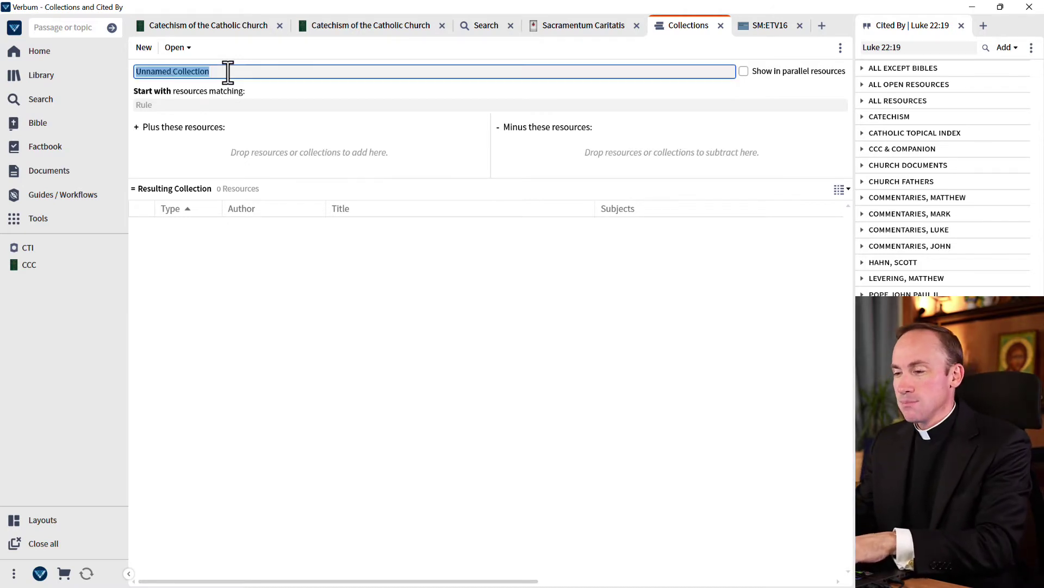
{"action": "type", "text": "Eucharist"}
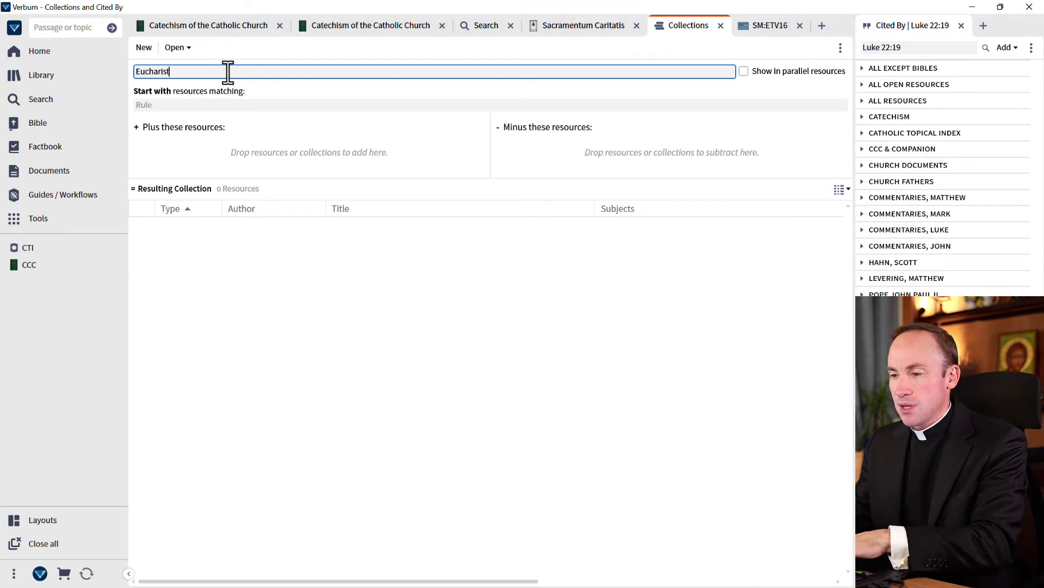
{"action": "key", "text": "ctrl+a"}
{"action": "key", "text": "ctrl+c"}
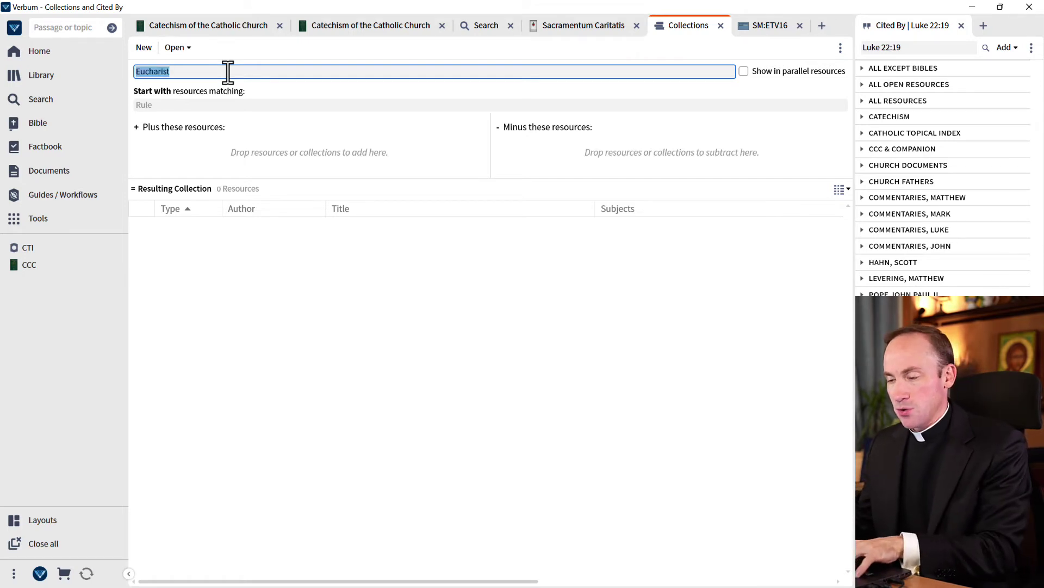
{"action": "left_click", "coordinate": [207, 105]}
{"action": "key", "text": "ctrl+v"}
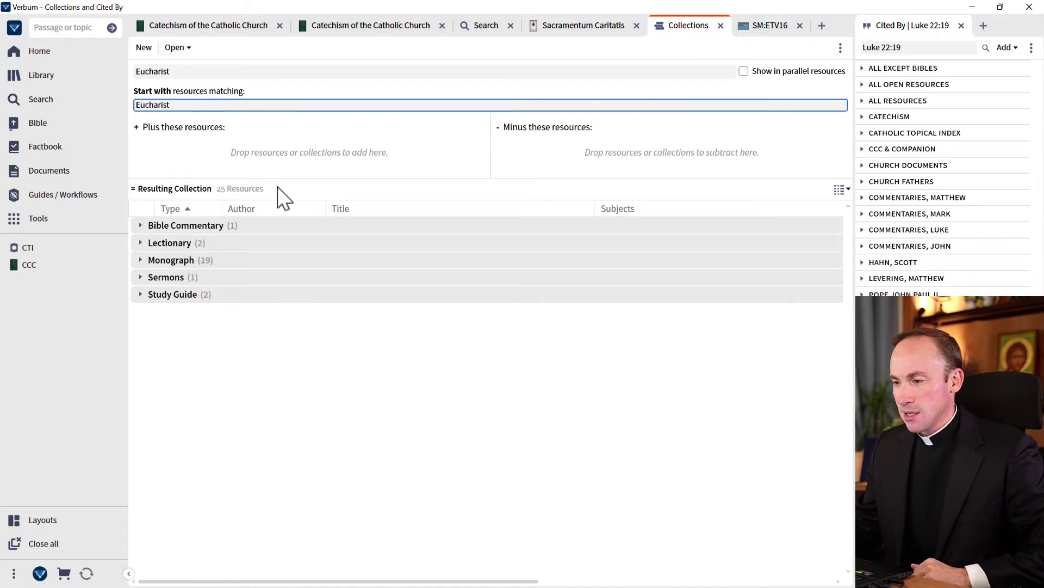
Review the 25 matching resources grouped by subject, then list them by title again.
{"action": "left_click", "coordinate": [335, 210]}
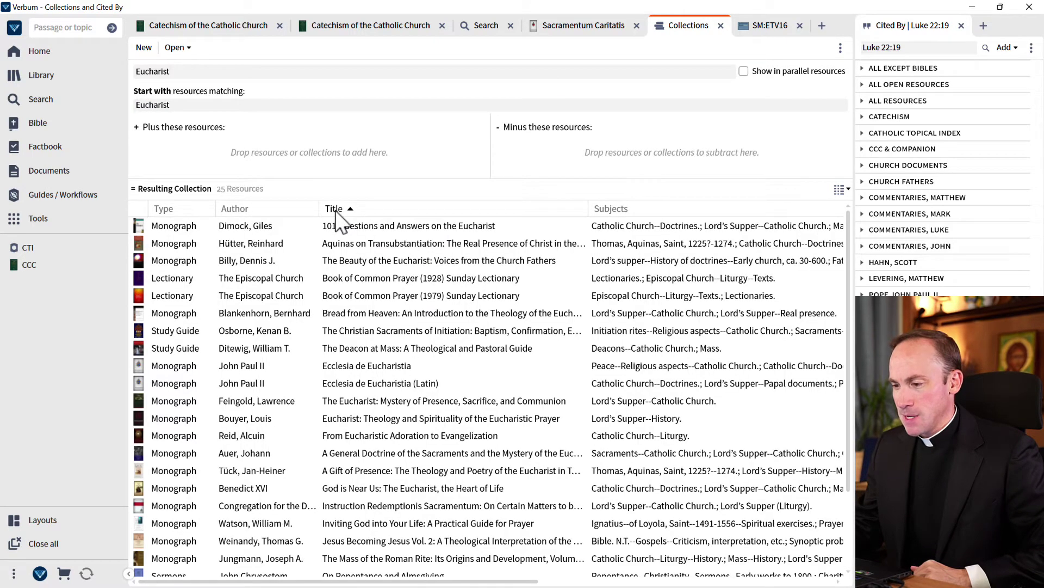
{"action": "mouse_move", "coordinate": [357, 402]}
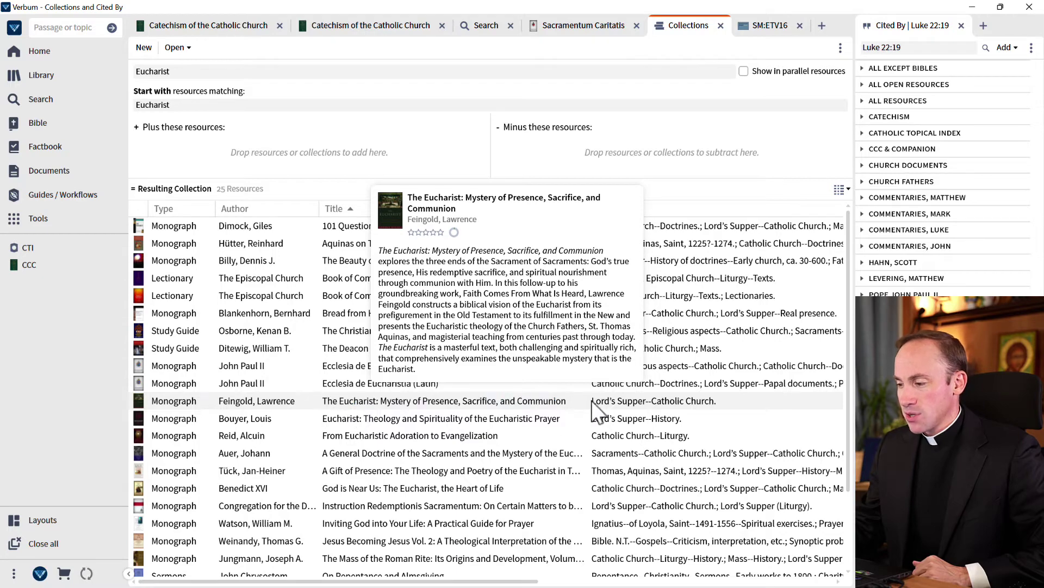
{"action": "mouse_move", "coordinate": [682, 403]}
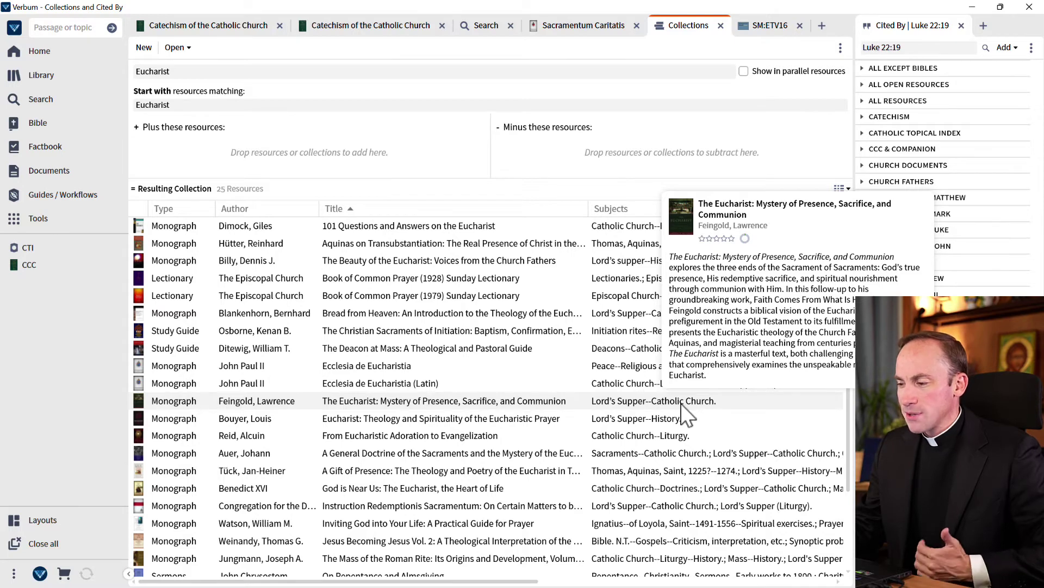
{"action": "mouse_move", "coordinate": [678, 416]}
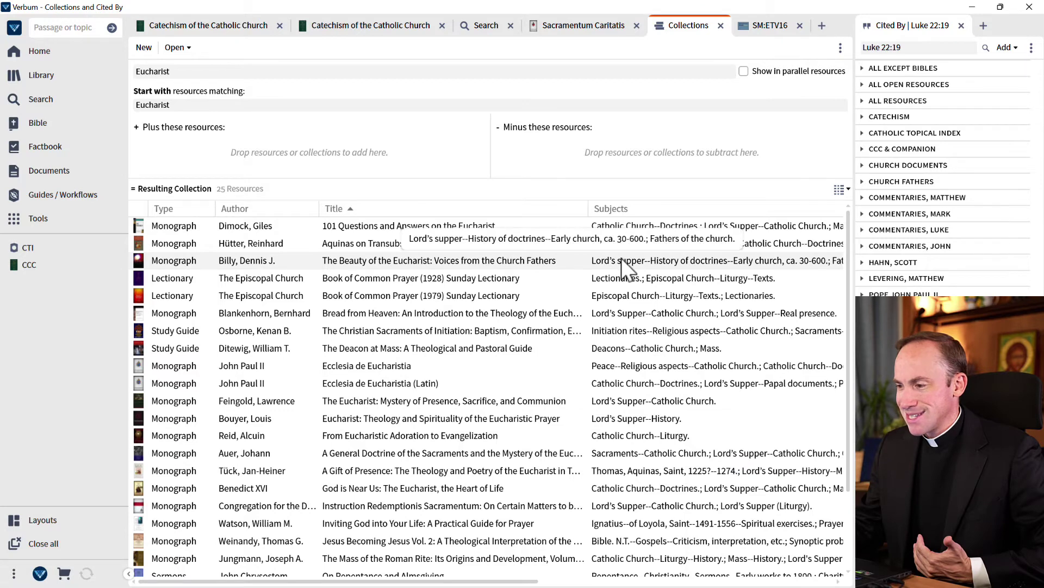
{"action": "mouse_move", "coordinate": [616, 294]}
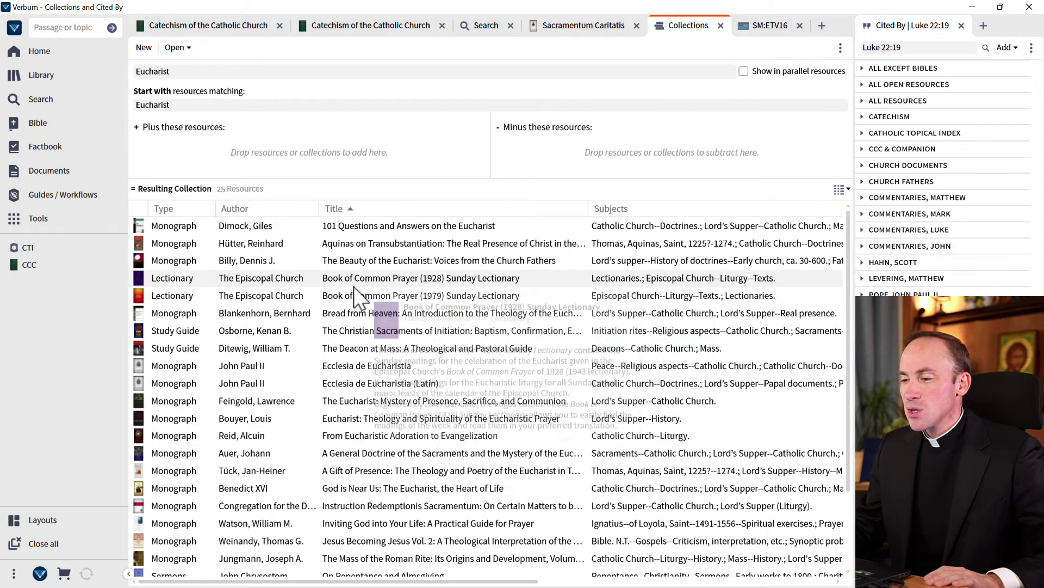
{"action": "mouse_move", "coordinate": [184, 284]}
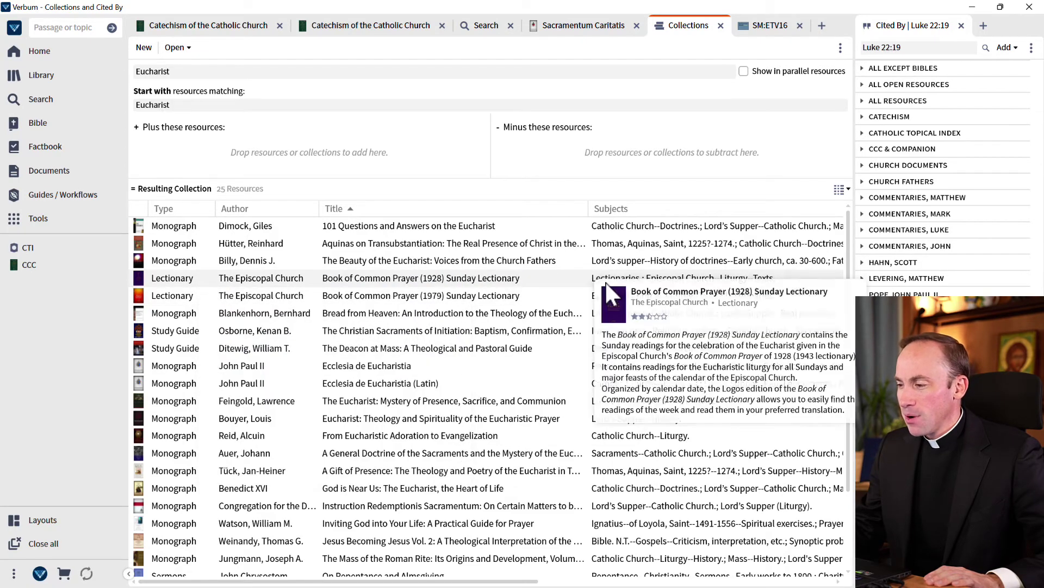
{"action": "left_click", "coordinate": [619, 208]}
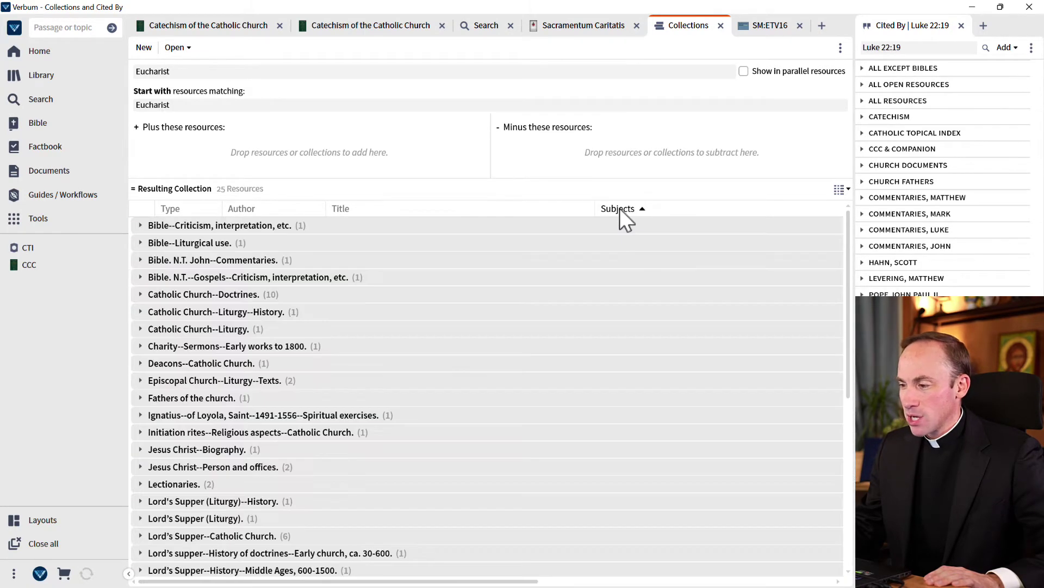
{"action": "scroll", "coordinate": [217, 497], "scroll_direction": "down", "scroll_amount": 4}
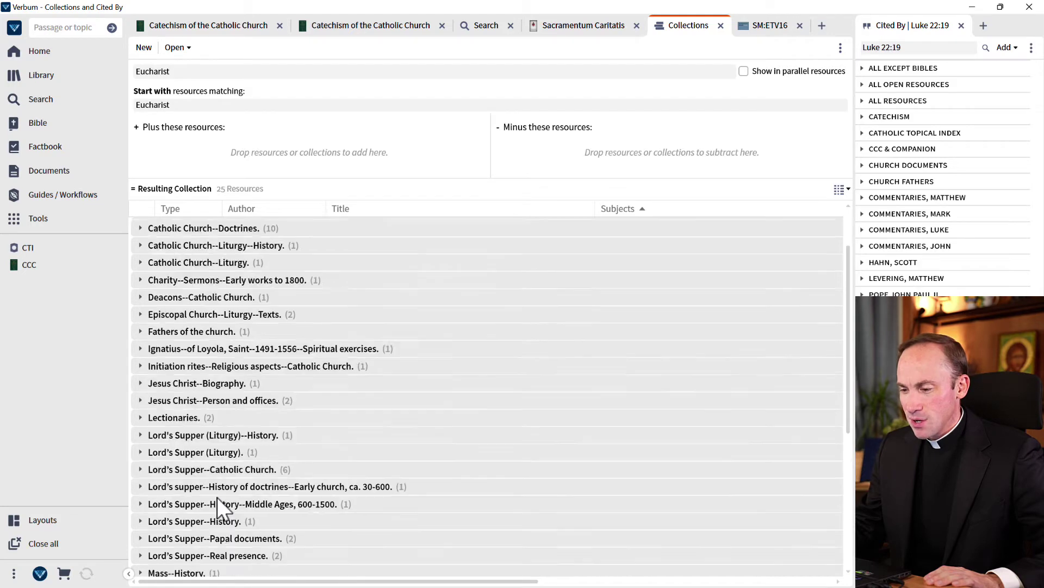
{"action": "scroll", "coordinate": [214, 396], "scroll_direction": "up", "scroll_amount": 1}
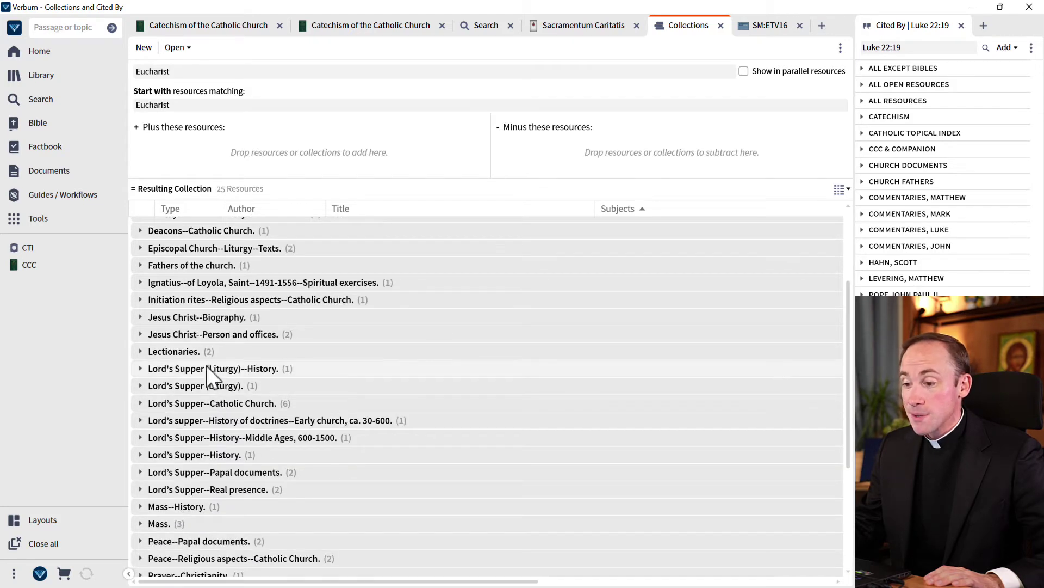
{"action": "left_click", "coordinate": [387, 211]}
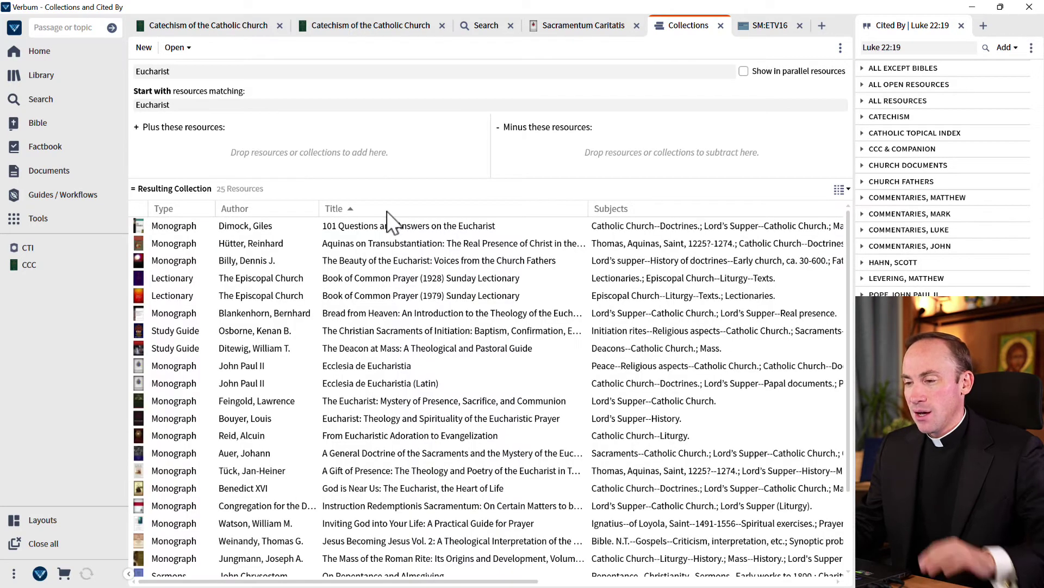
Change the Eucharist collection rule to subject:"Lord's Supper", leaving 17 resources.
{"action": "left_click", "coordinate": [208, 106]}
{"action": "key", "text": "Home"}
{"action": "type", "text": "subje"}
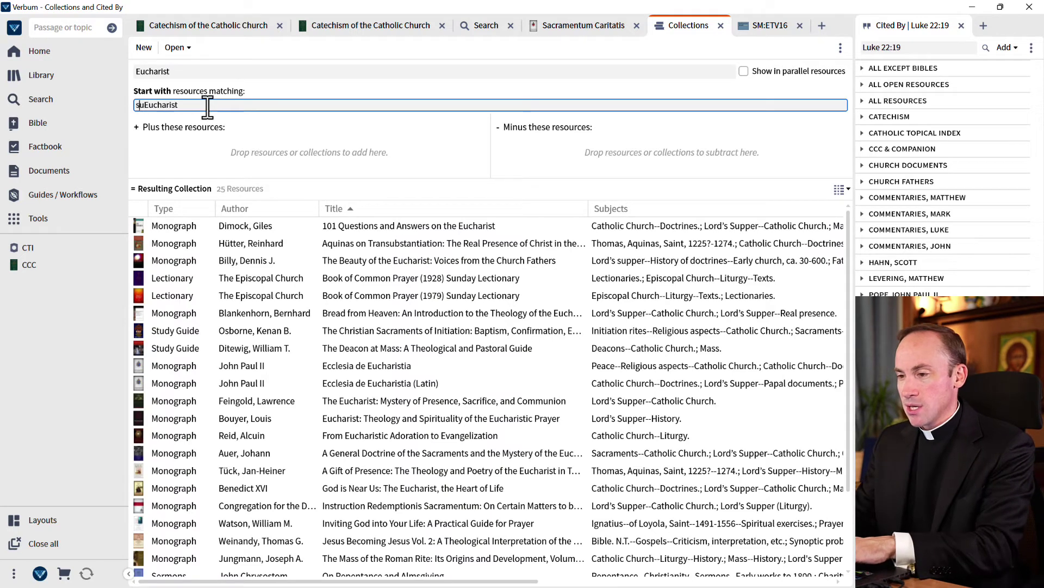
{"action": "type", "text": "ct:"}
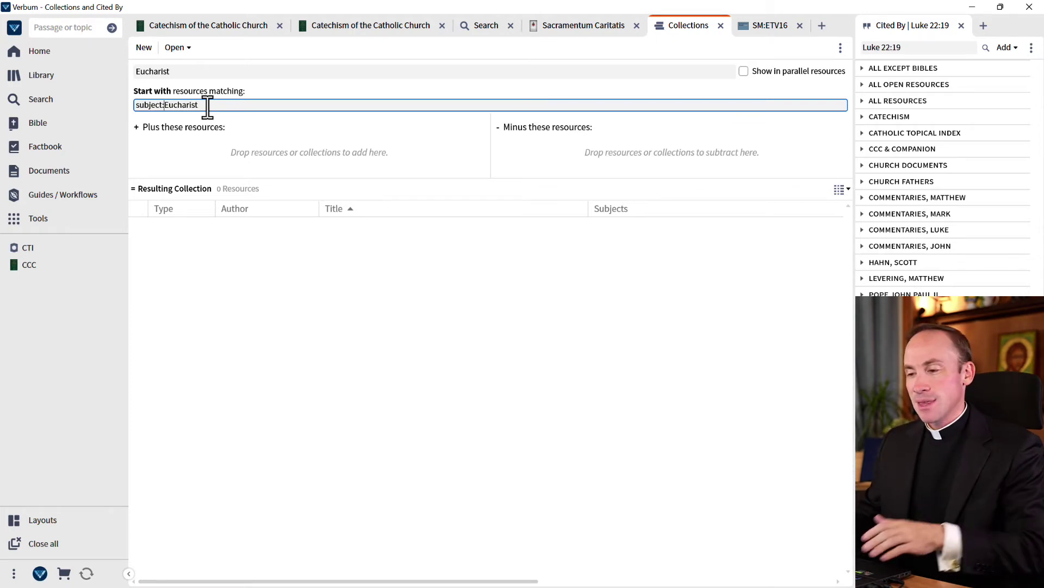
{"action": "key", "text": "shift+End"}
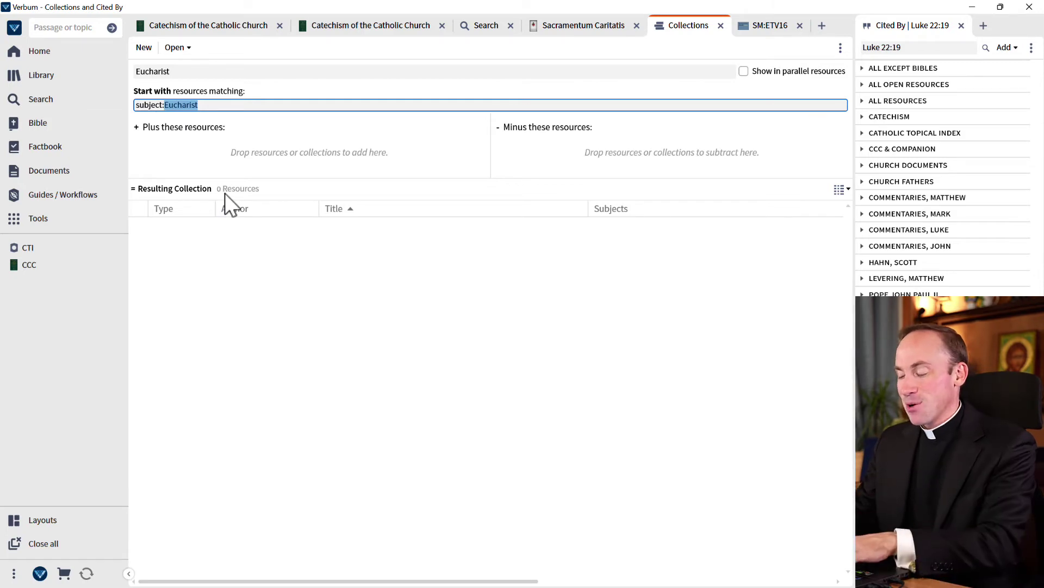
{"action": "type", "text": "\"L"}
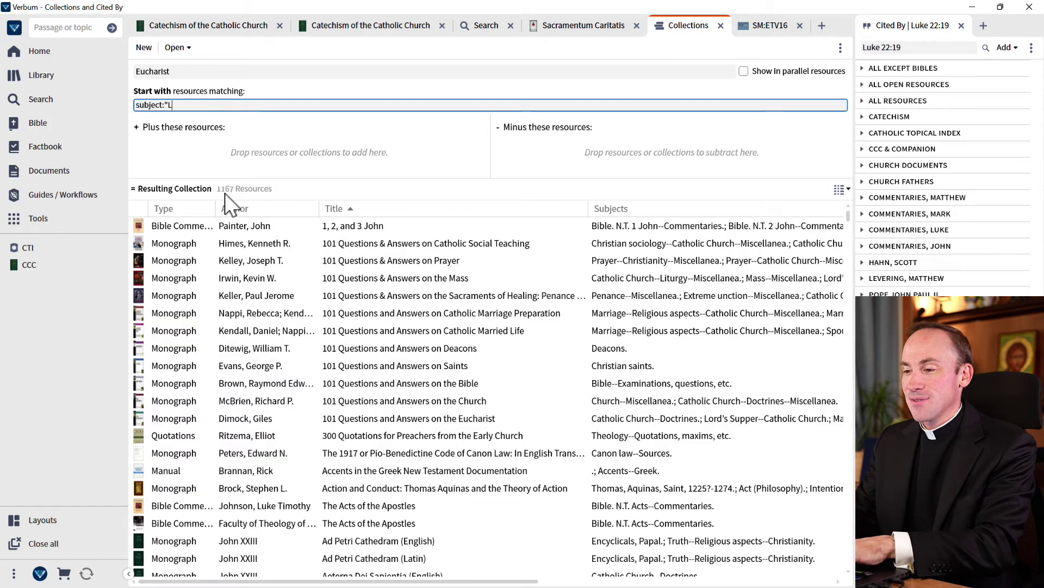
{"action": "type", "text": "ord's Supee"}
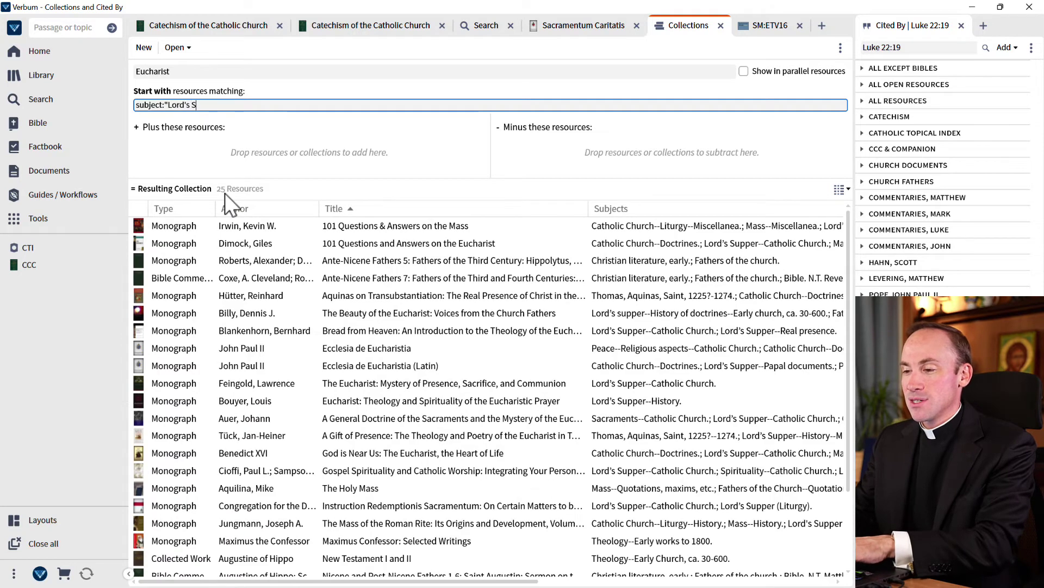
{"action": "key", "text": "BackSpace"}
{"action": "key", "text": "BackSpace"}
{"action": "type", "text": "per\""}
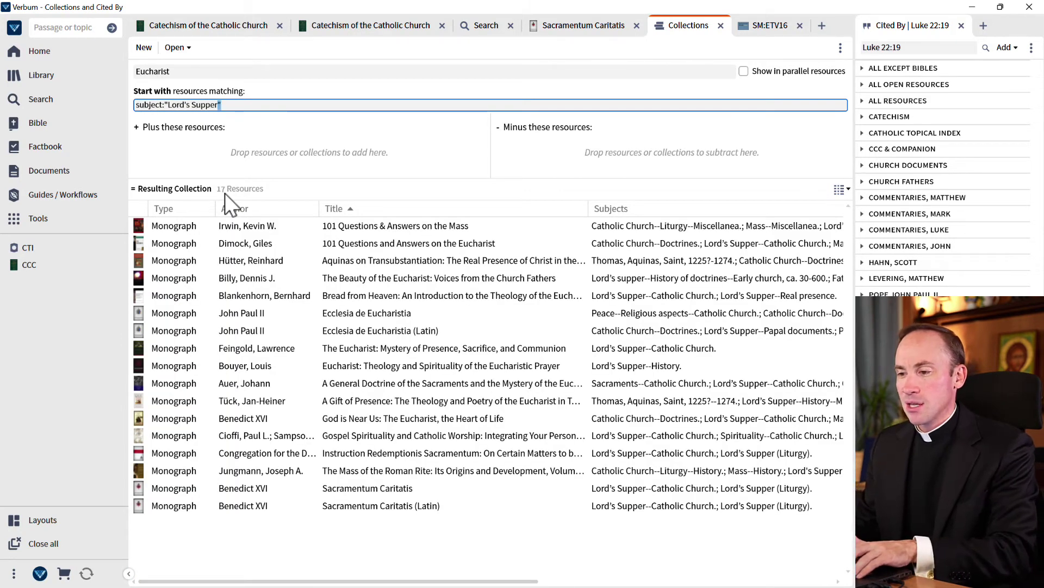
{"action": "key", "text": "ctrl+shift+Left"}
{"action": "key", "text": "ctrl+shift+Left"}
{"action": "key", "text": "Right"}
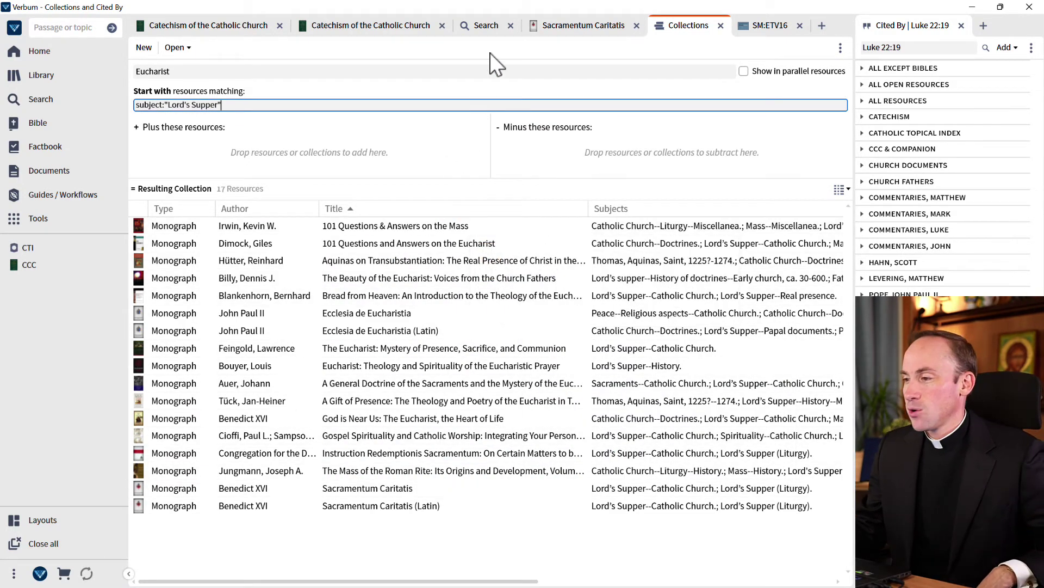
Rescope the anamnesis search to Eucharist and open Bread from Heaven's 'Liturgies on the Eucharistic Sacrifice'.
{"action": "left_click", "coordinate": [485, 26]}
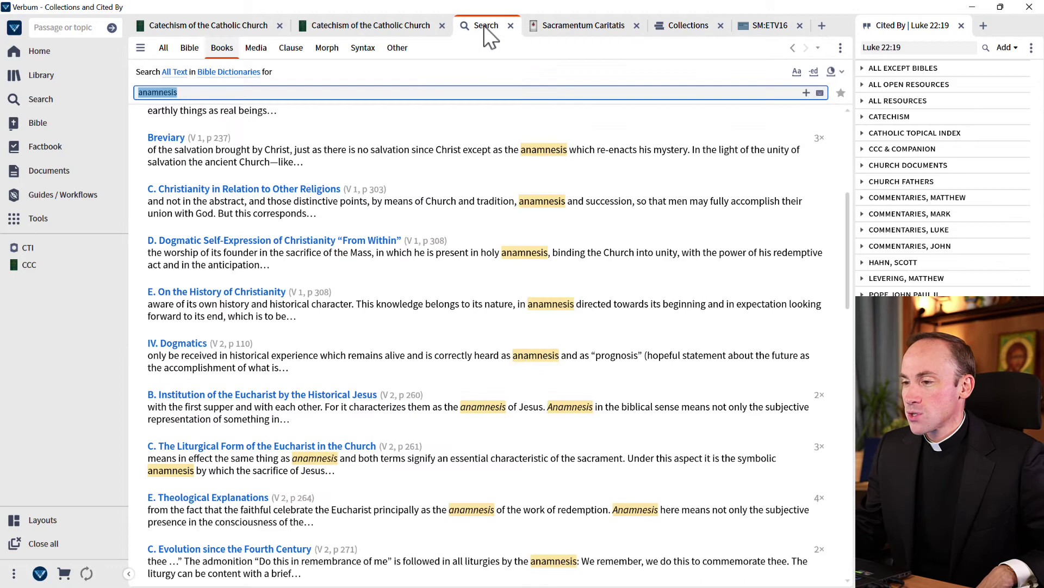
{"action": "left_click", "coordinate": [229, 71]}
{"action": "scroll", "coordinate": [253, 188], "scroll_direction": "down", "scroll_amount": 3}
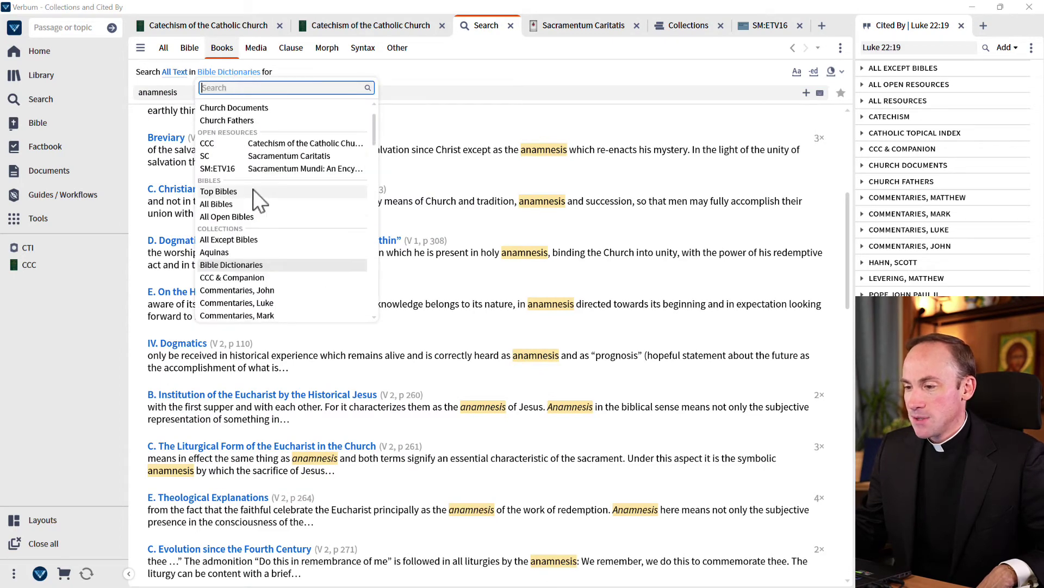
{"action": "left_click", "coordinate": [237, 267]}
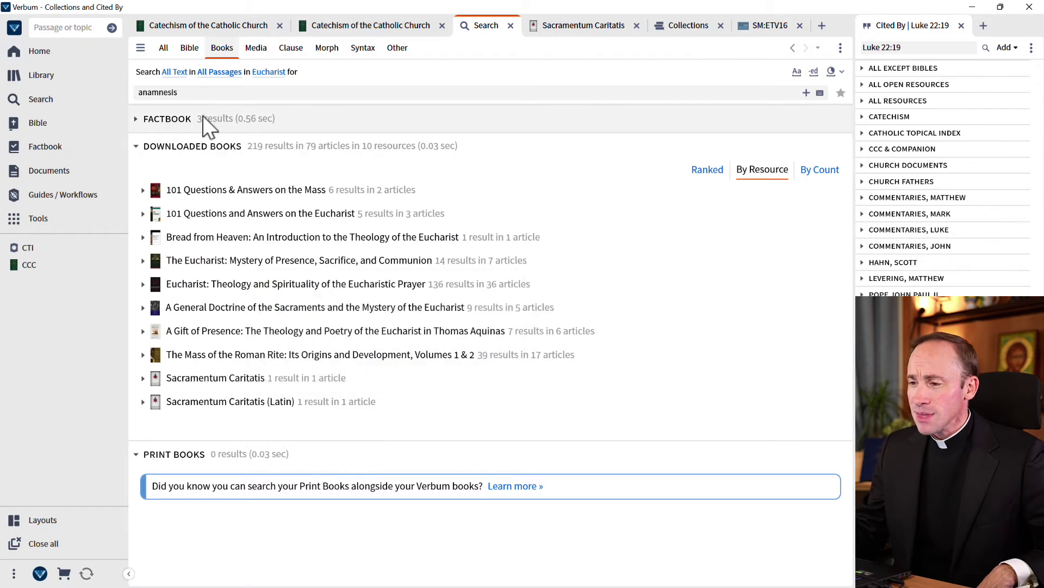
{"action": "left_click", "coordinate": [200, 93]}
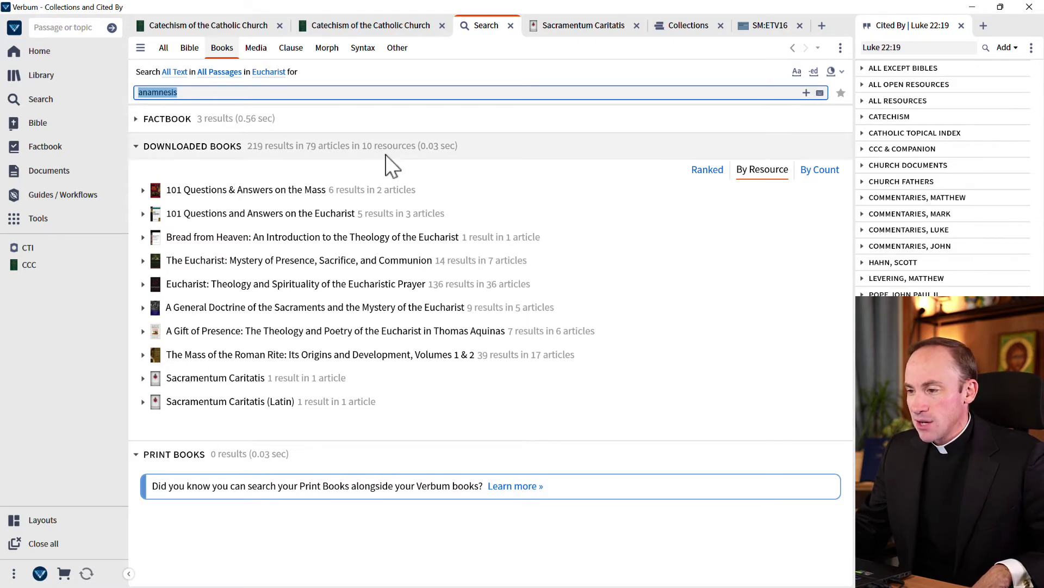
{"action": "left_click", "coordinate": [143, 237]}
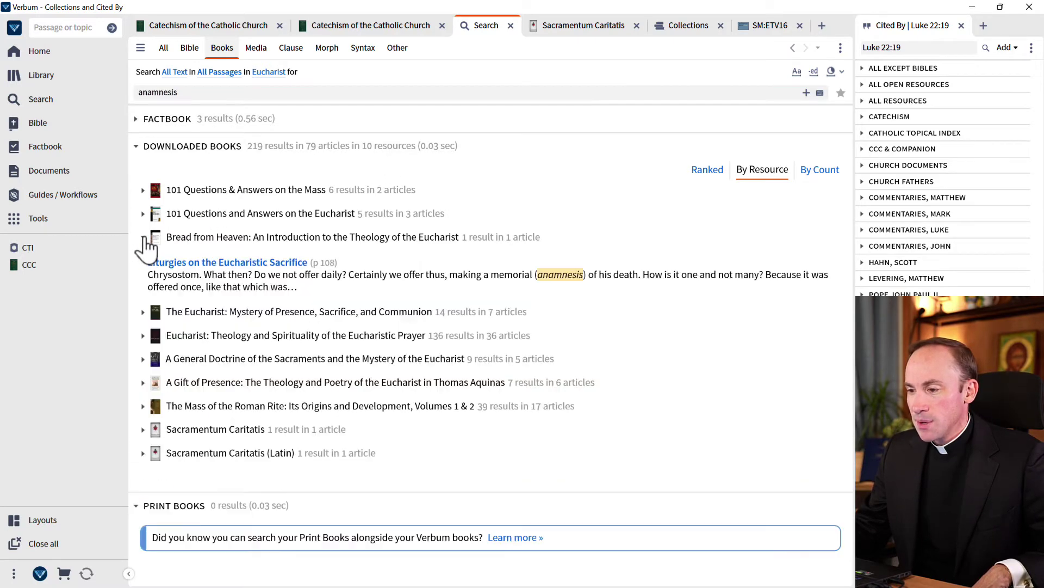
{"action": "left_click", "coordinate": [229, 262]}
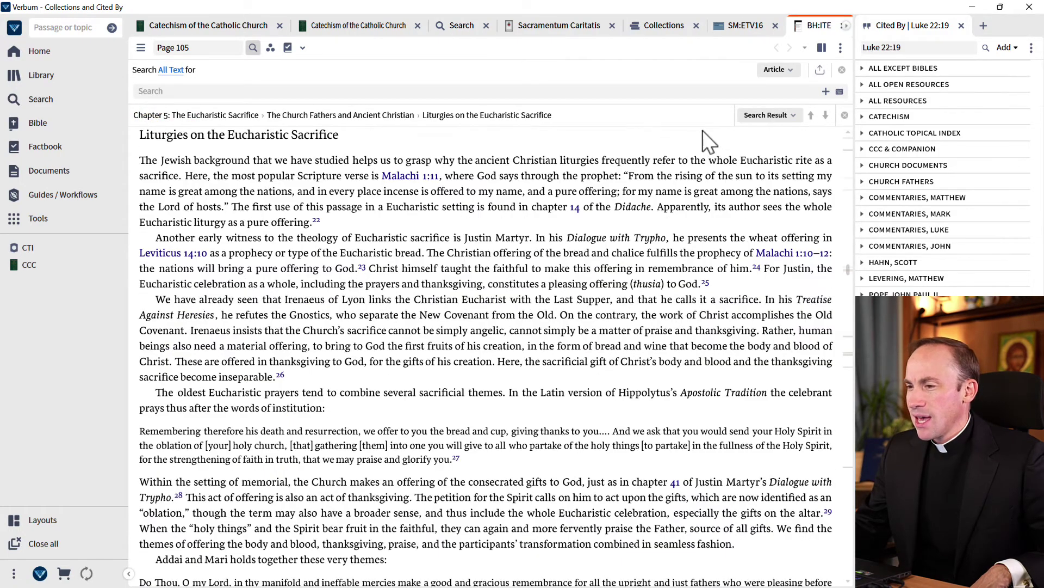
Jump from page 105 to the next hit, Chrysostom's memorial passage on page 108.
{"action": "left_click", "coordinate": [826, 116]}
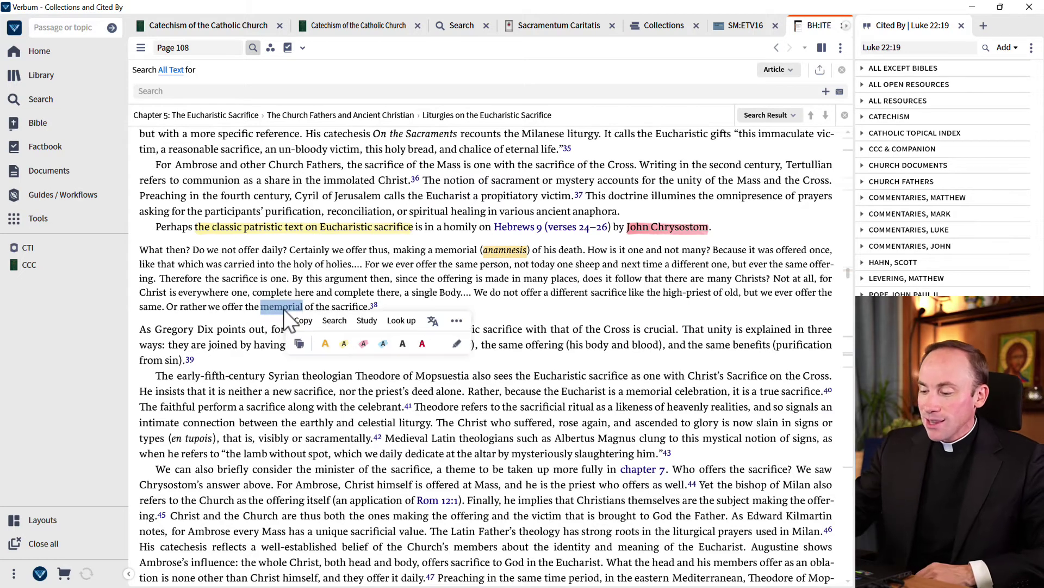
Highlight 'memorial' in the Chrysostom quotation in green and clear the selection.
{"action": "key", "text": "h"}
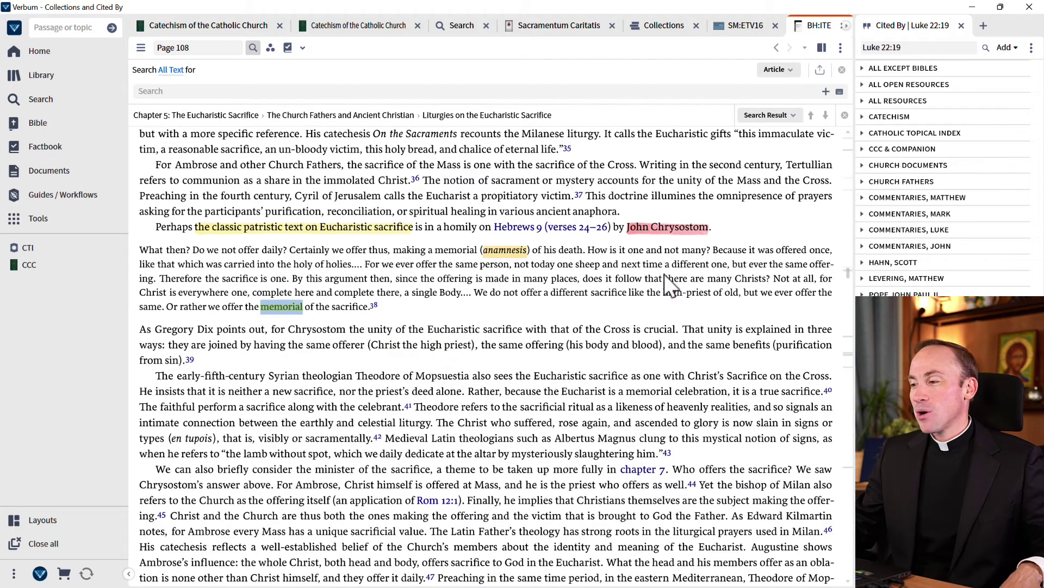
{"action": "left_click", "coordinate": [285, 326]}
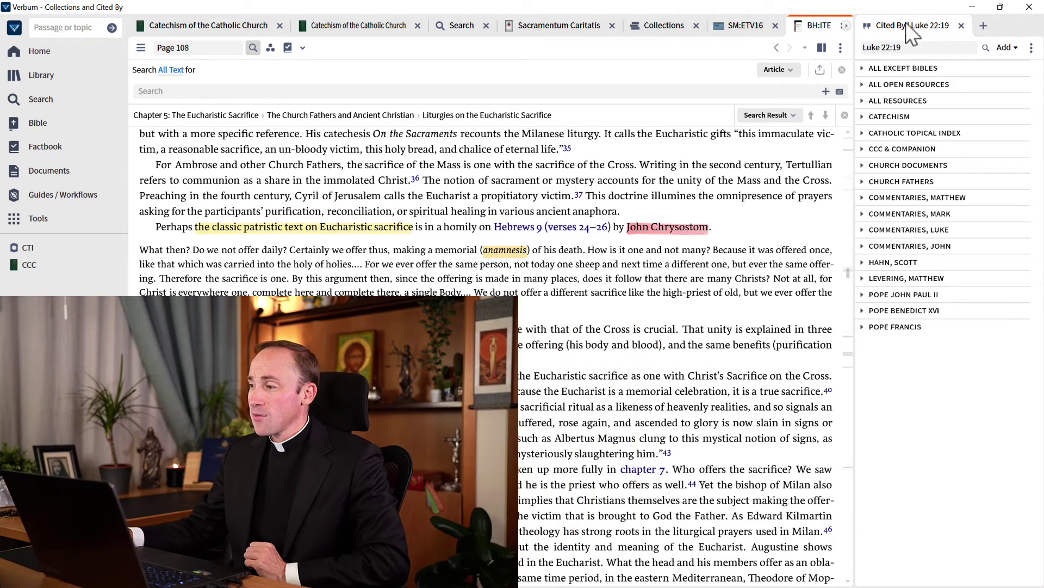
In Luke 22:19's Cited By, collapse the Aquinas group and move it up below All Resources.
{"action": "left_click", "coordinate": [900, 31]}
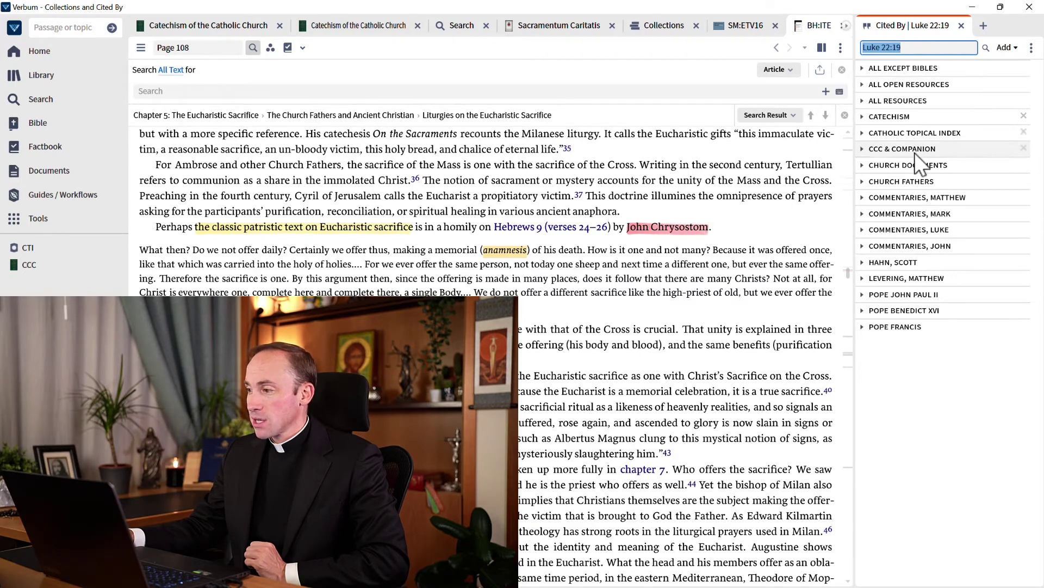
{"action": "left_click", "coordinate": [1013, 48]}
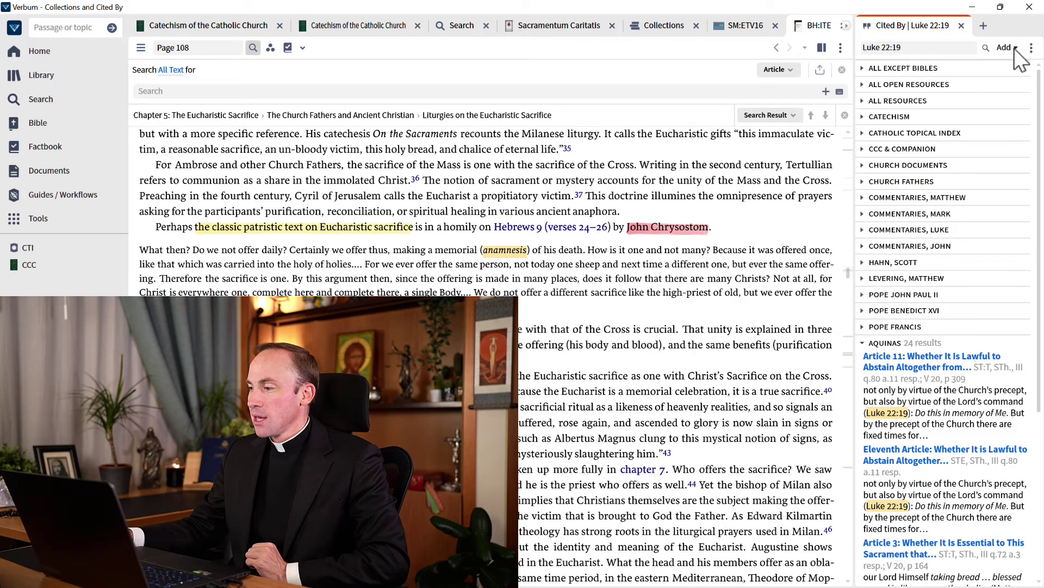
{"action": "left_click", "coordinate": [863, 343]}
{"action": "left_click_drag", "start_coordinate": [883, 335], "coordinate": [890, 105]}
Add the Bible Dictionaries collection, move it below Aquinas, and collapse it.
{"action": "left_click", "coordinate": [1017, 47]}
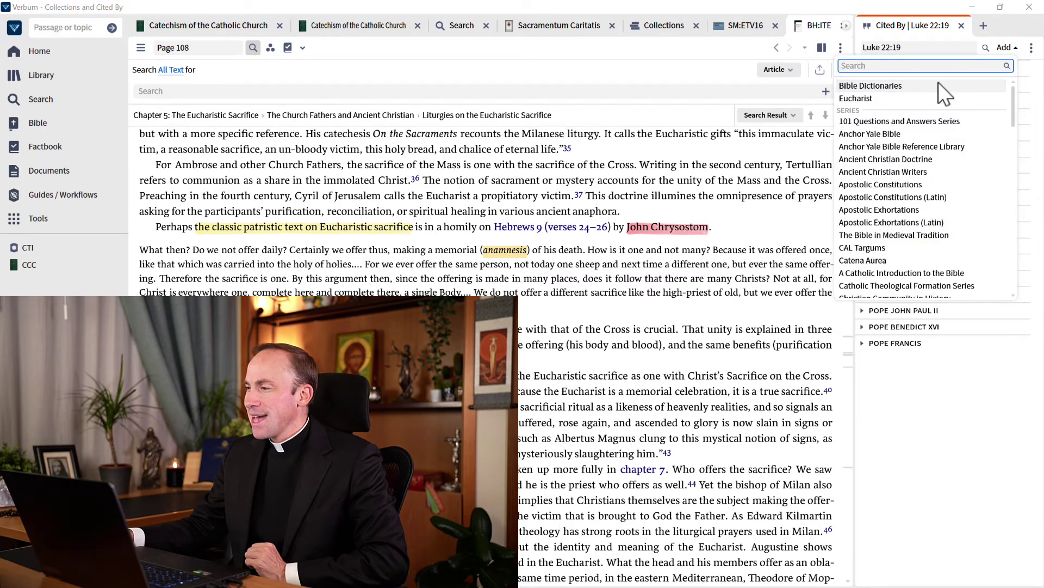
{"action": "left_click", "coordinate": [912, 89]}
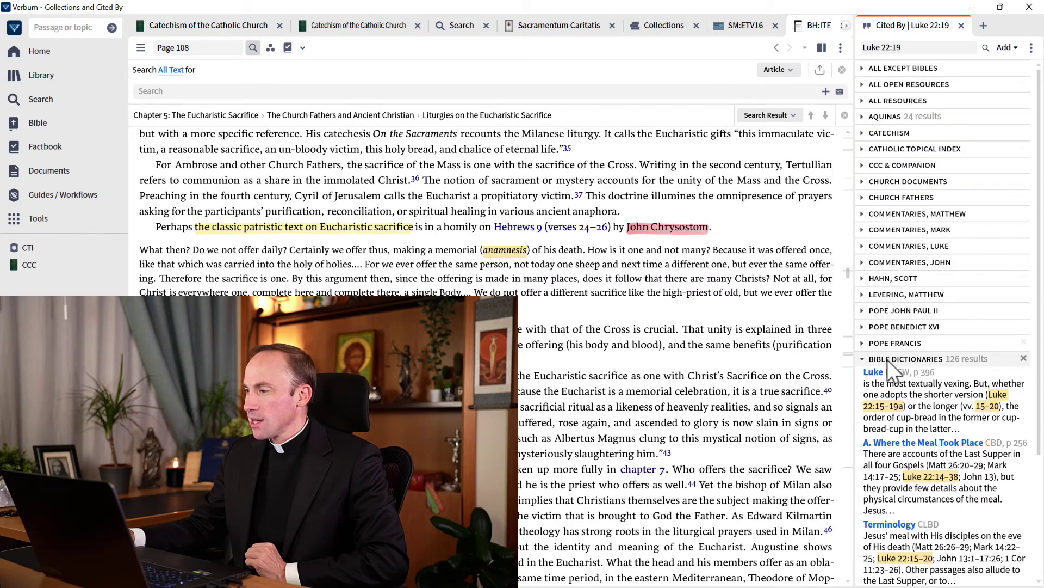
{"action": "left_click_drag", "start_coordinate": [886, 360], "coordinate": [886, 132]}
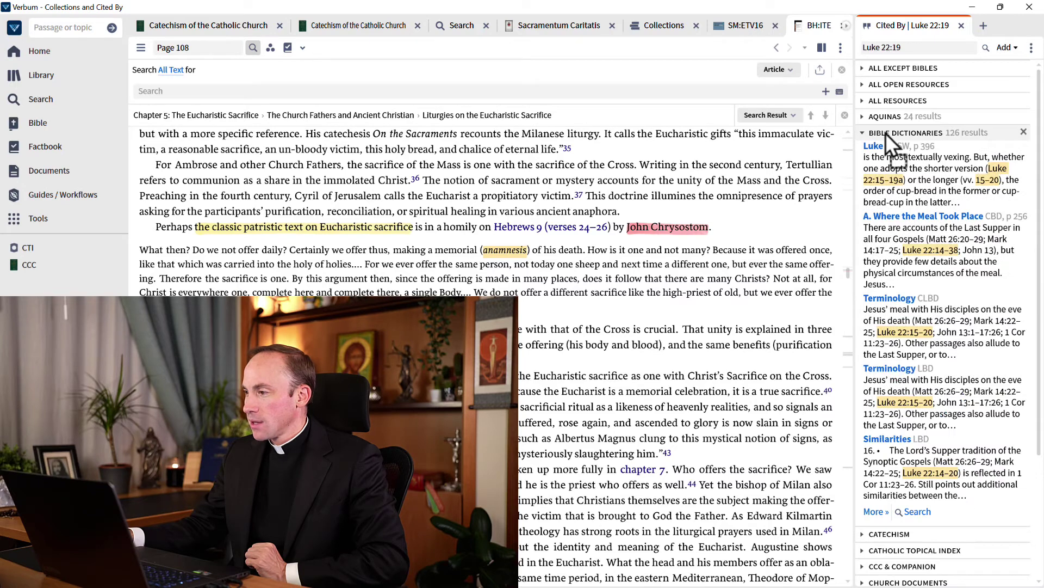
{"action": "left_click", "coordinate": [863, 133]}
Add the Eucharist collection and move it up below Commentaries, John.
{"action": "left_click", "coordinate": [1011, 47]}
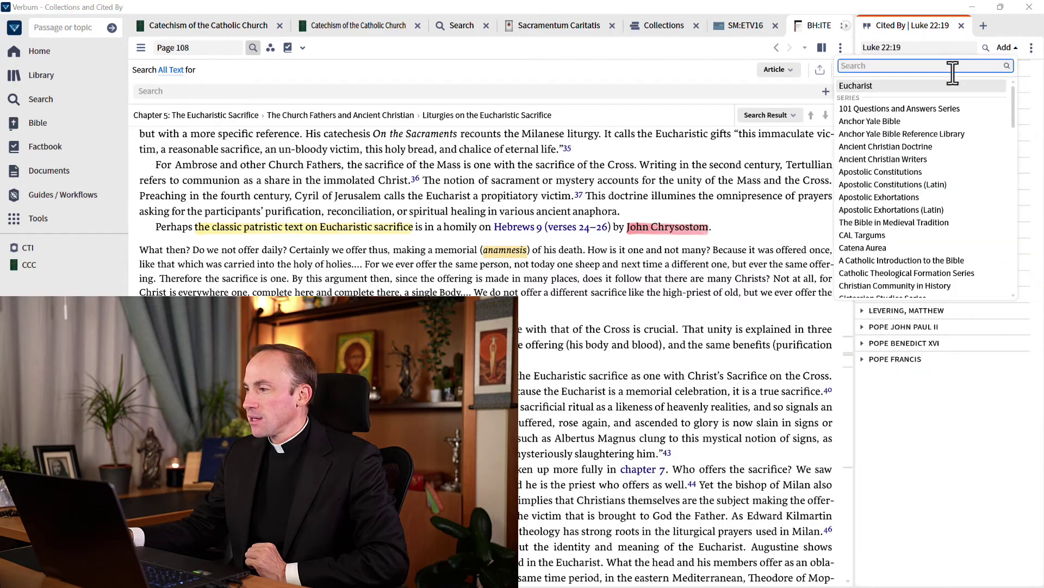
{"action": "left_click", "coordinate": [935, 88]}
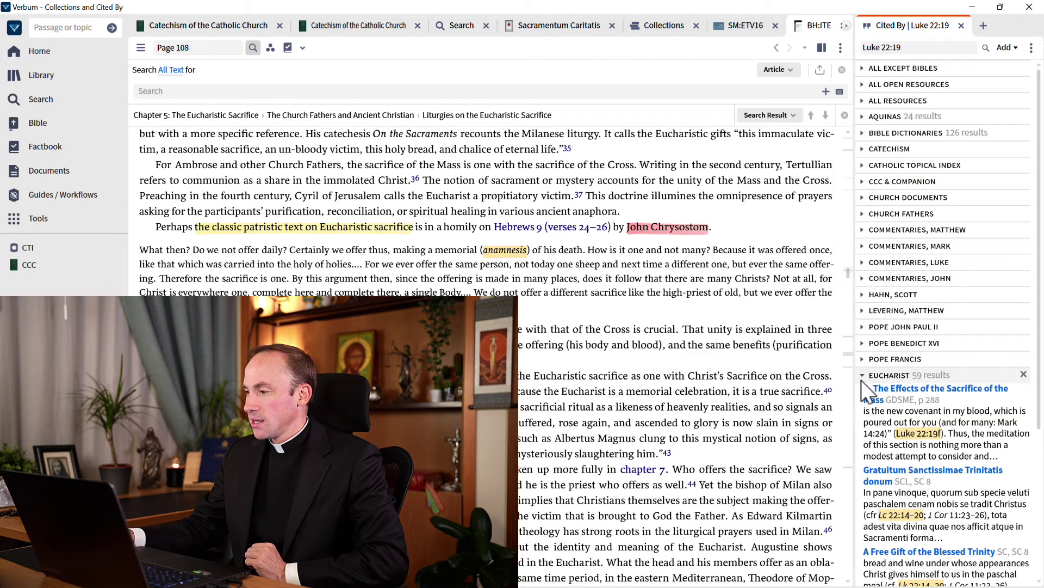
{"action": "left_click_drag", "start_coordinate": [880, 374], "coordinate": [883, 295]}
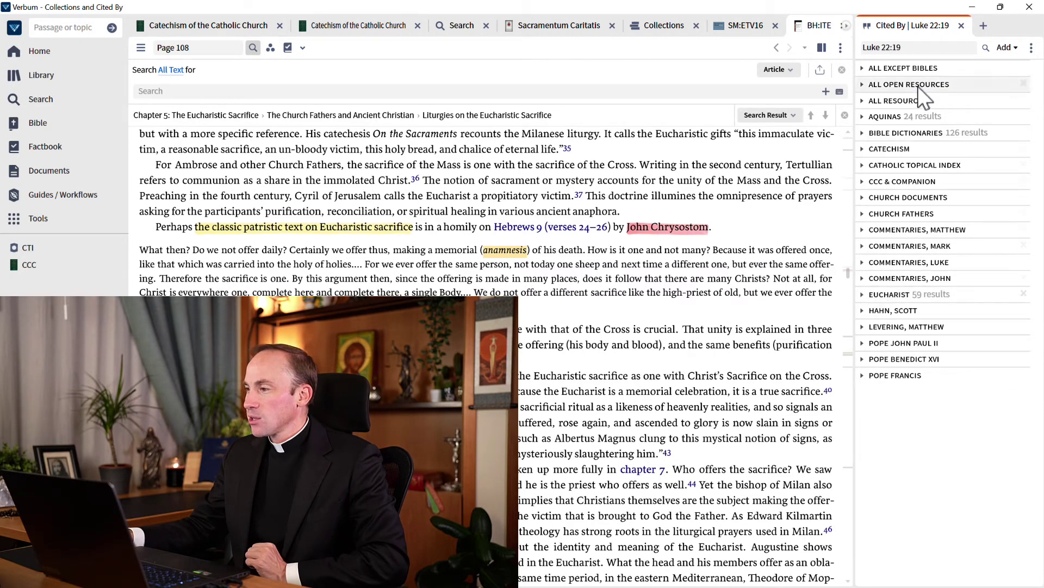
Expand the Pope Benedict XVI group to list its 6 citations of Luke 22:19.
{"action": "left_click", "coordinate": [915, 50]}
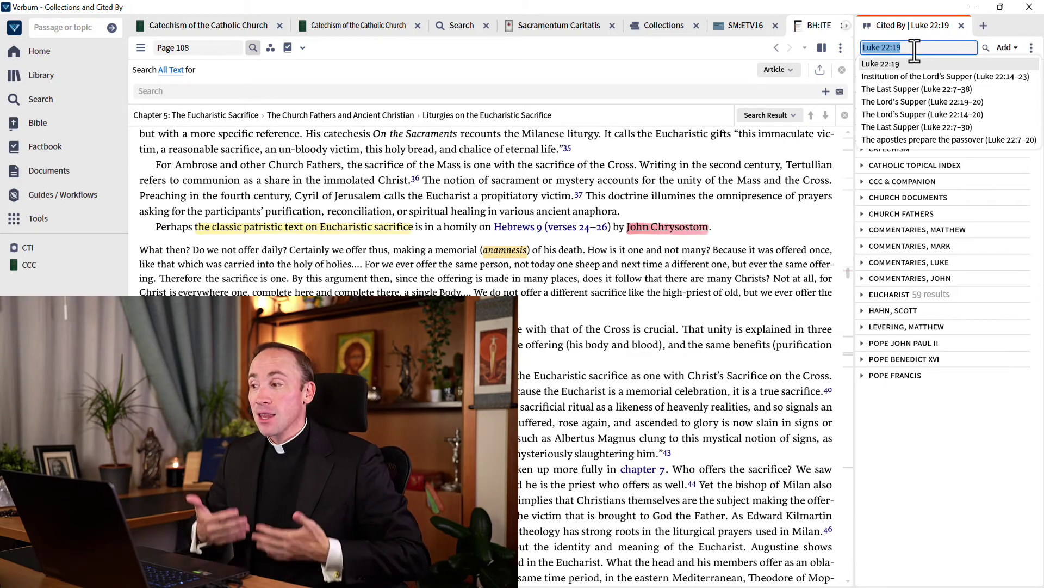
{"action": "key", "text": "Escape"}
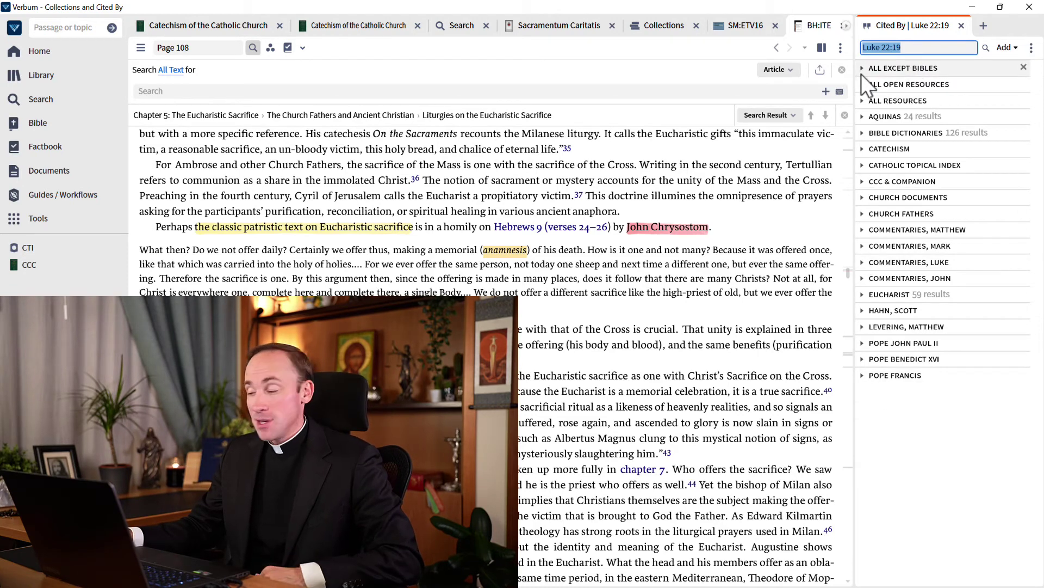
{"action": "left_click", "coordinate": [861, 359]}
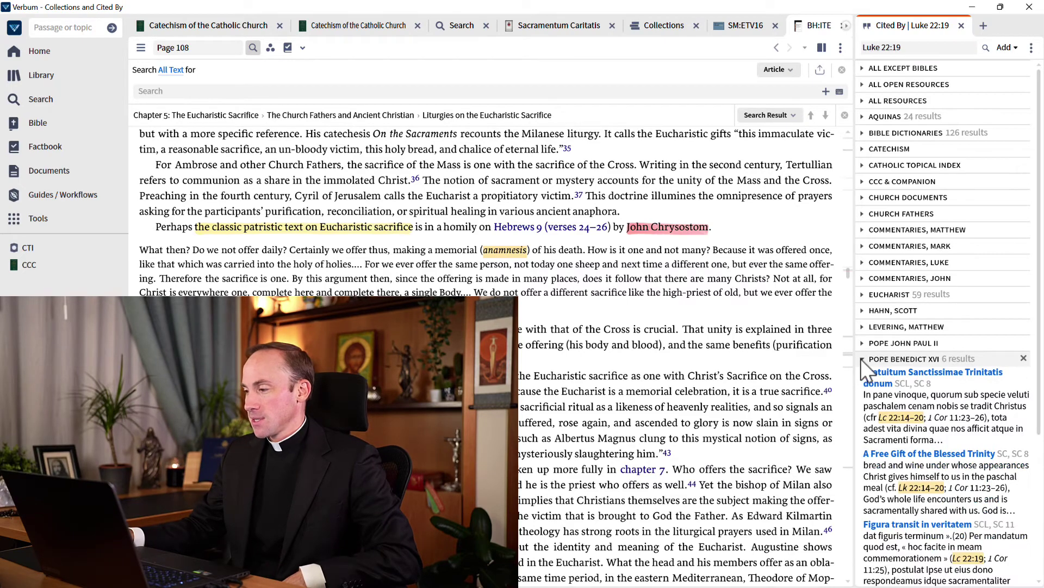
{"action": "scroll", "coordinate": [914, 389], "scroll_direction": "down", "scroll_amount": 4}
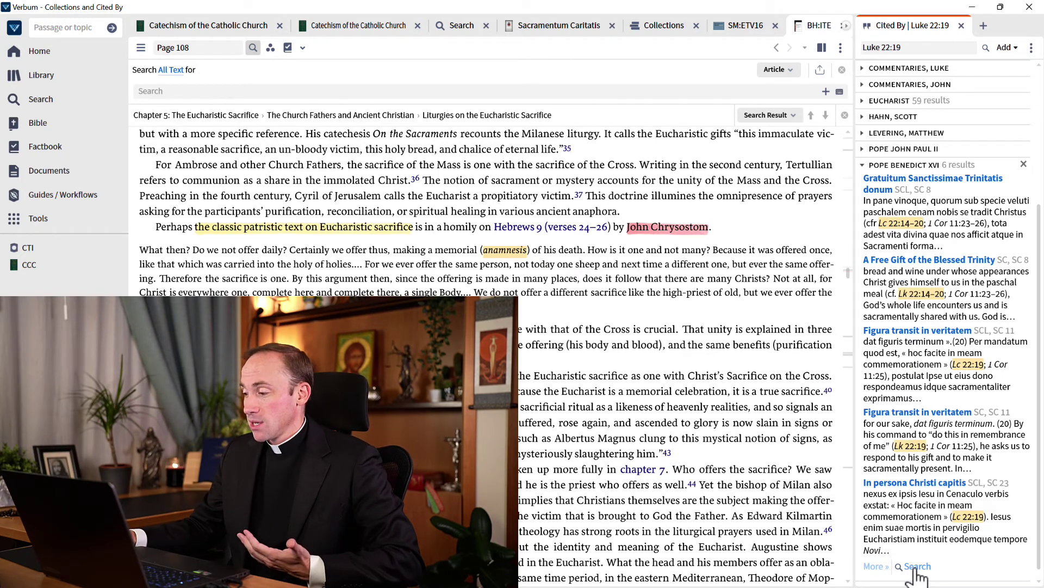
Open the Pope Benedict XVI results as a Search tab for bible.esvce:"Luke 22:19".
{"action": "left_click", "coordinate": [916, 565]}
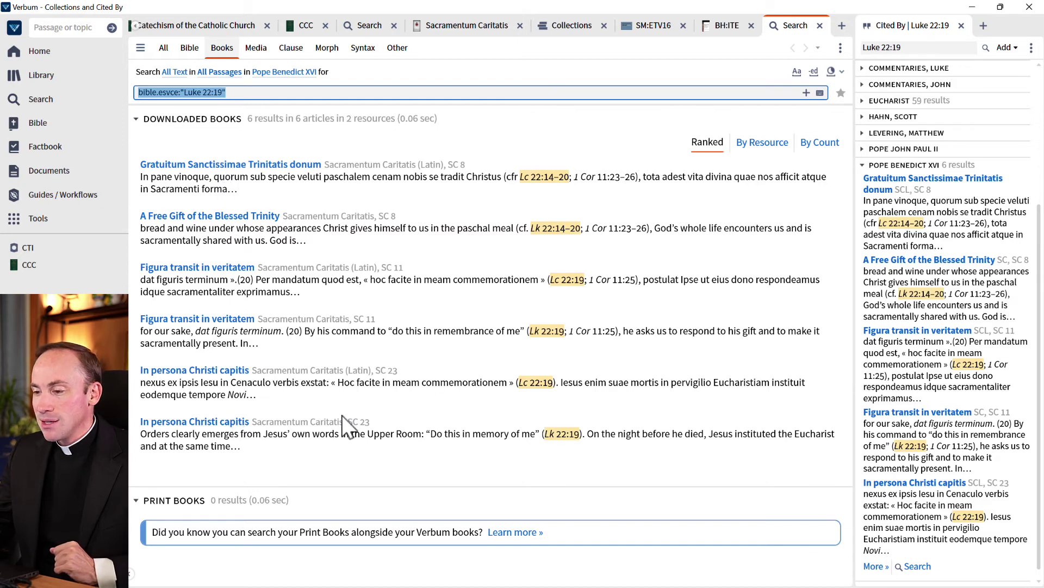
Open Sacramentum Caritatis 23 'In persona Christi capitis' and highlight phrases like 'Do this in memory of me'.
{"action": "left_click", "coordinate": [223, 422]}
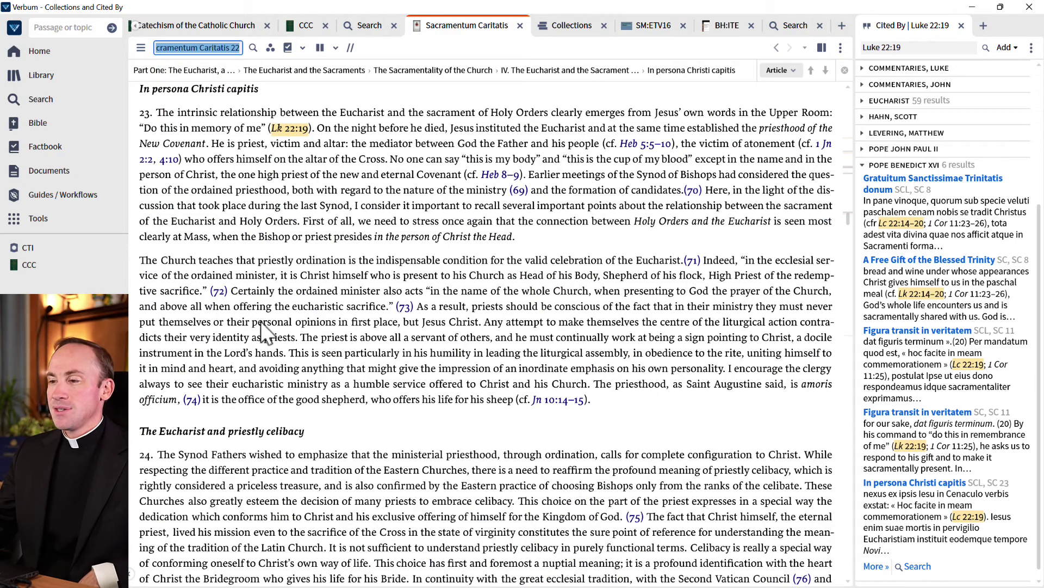
{"action": "scroll", "coordinate": [361, 277], "scroll_direction": "up", "scroll_amount": 2}
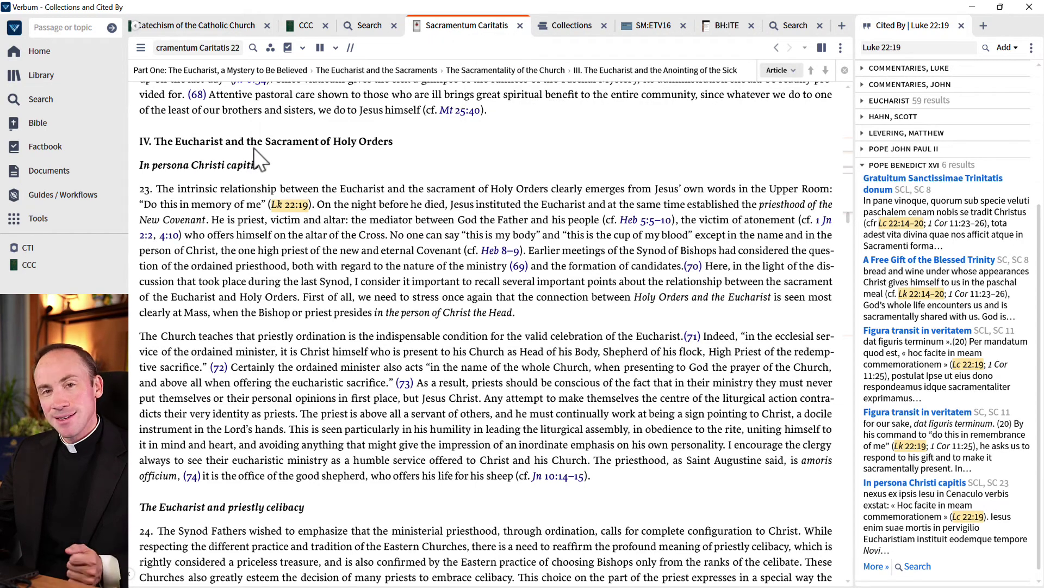
{"action": "left_click_drag", "start_coordinate": [248, 143], "coordinate": [391, 143]}
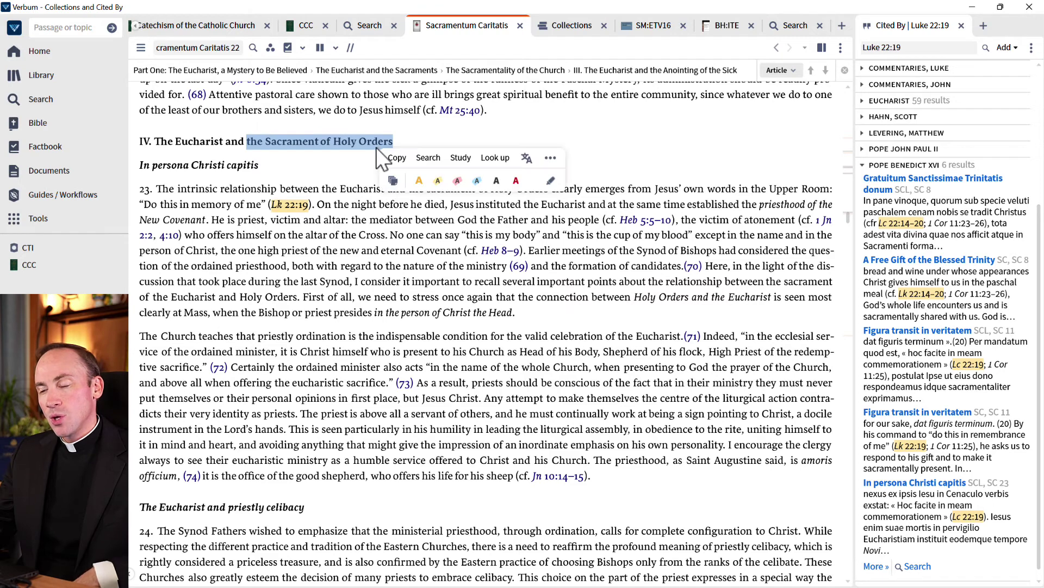
{"action": "left_click_drag", "start_coordinate": [141, 165], "coordinate": [250, 170]}
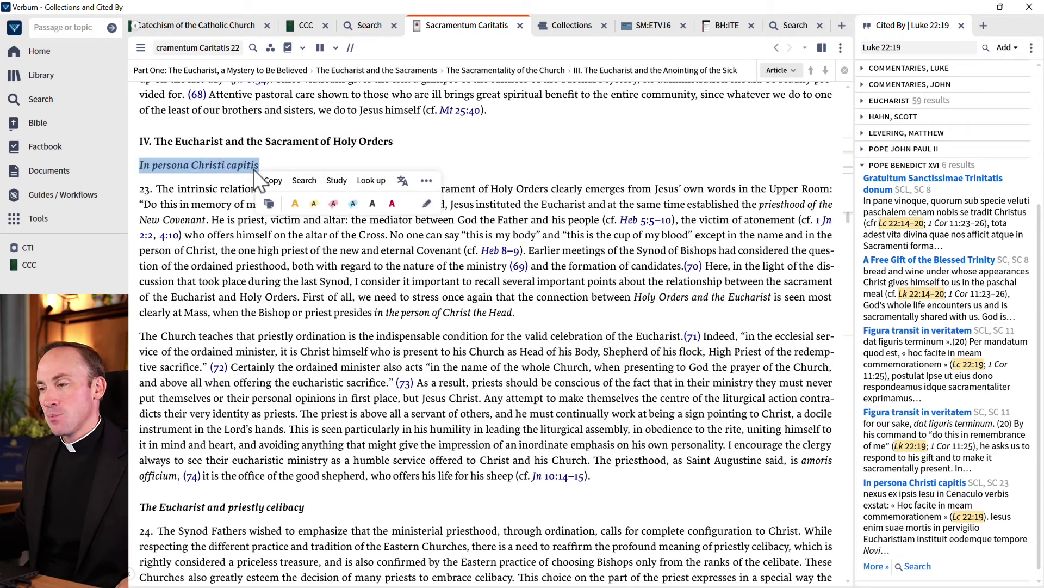
{"action": "left_click", "coordinate": [535, 187]}
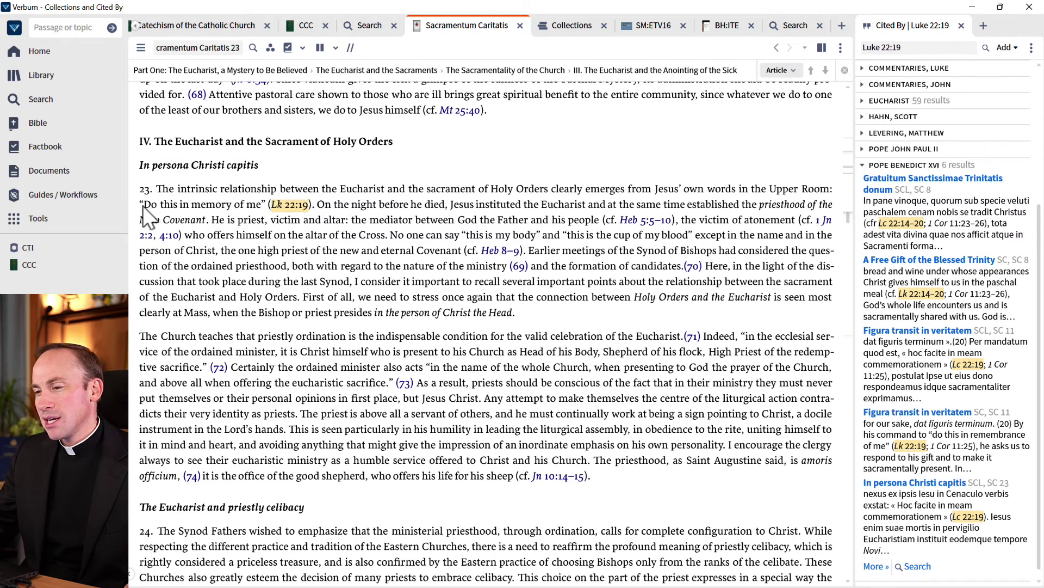
{"action": "left_click_drag", "start_coordinate": [140, 205], "coordinate": [265, 210]}
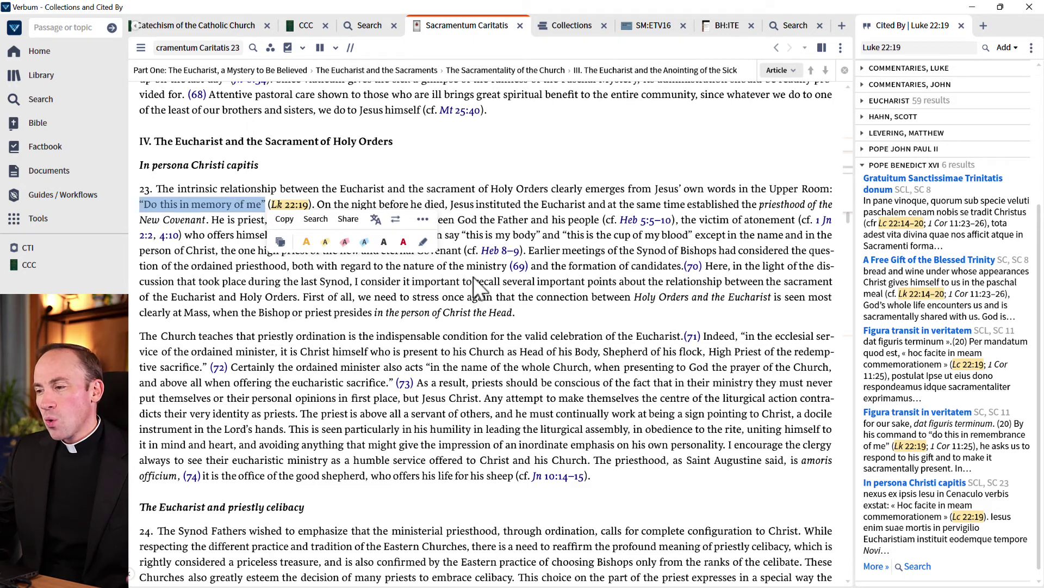
{"action": "left_click", "coordinate": [547, 324]}
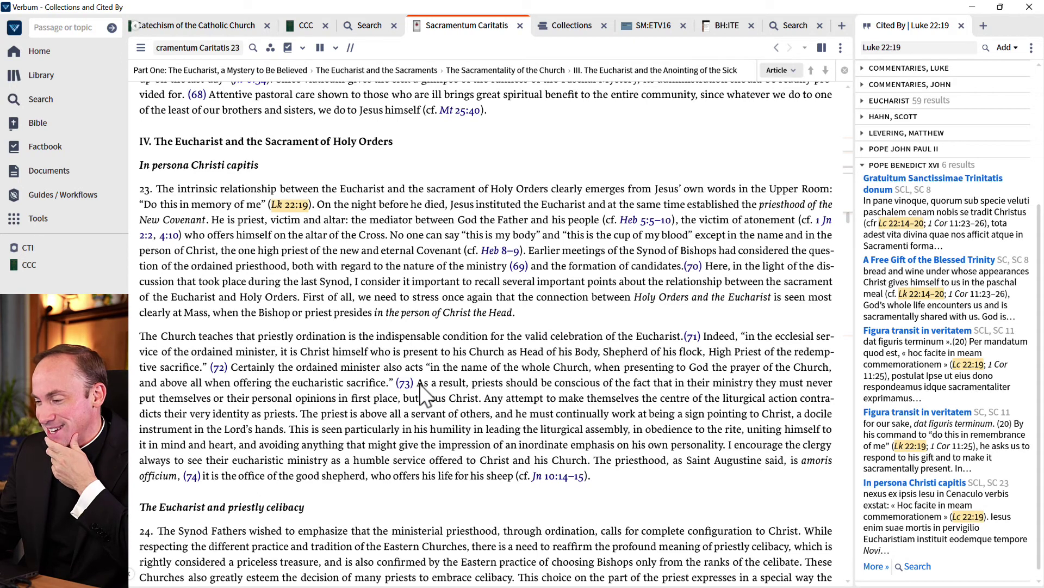
Select the paragraph beginning 'As a result' on priests as signs of Christ.
{"action": "left_click_drag", "start_coordinate": [418, 388], "coordinate": [602, 475]}
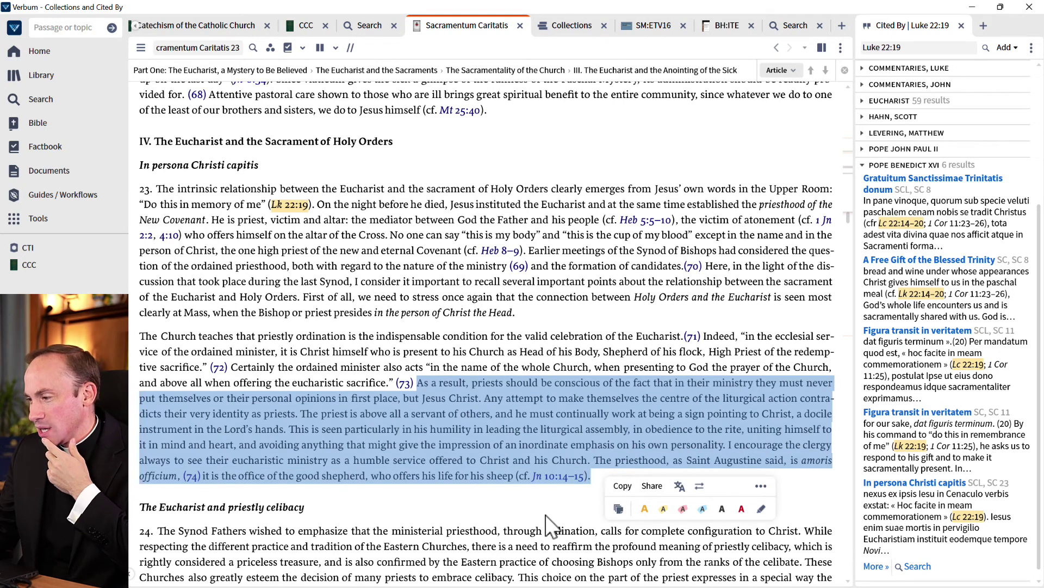